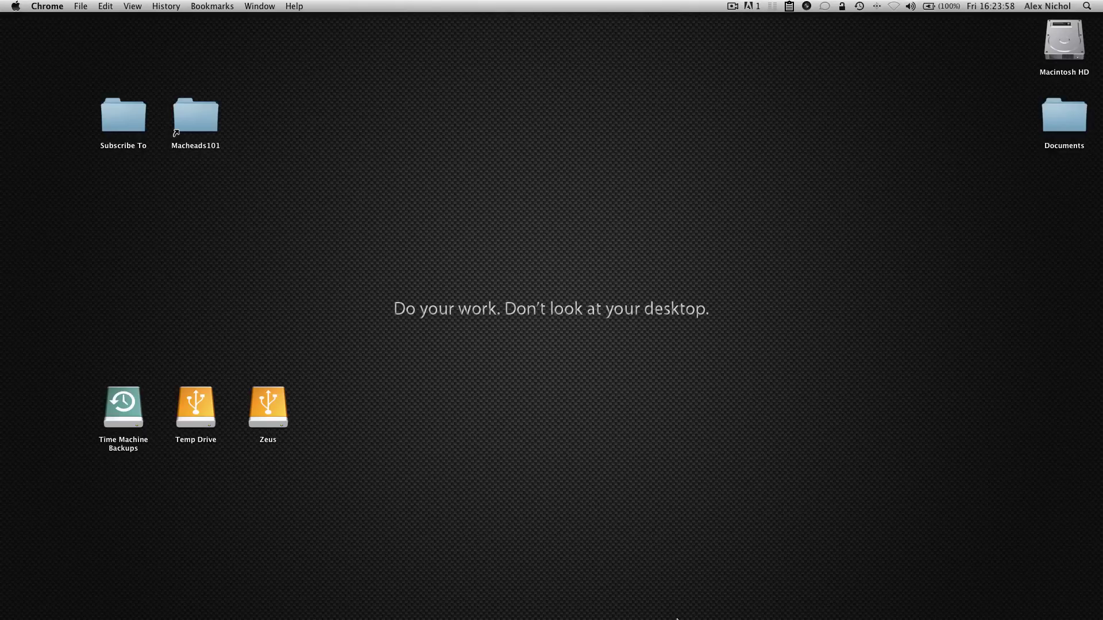
mouse_move(649, 611)
click(487, 606)
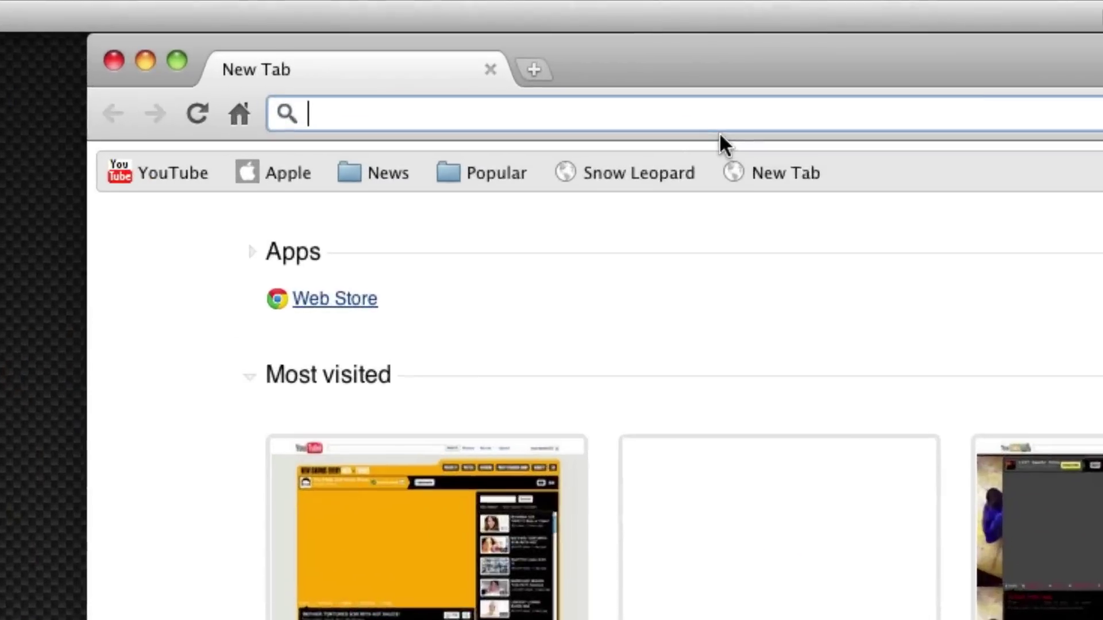
text(http://www.xroxy.com/proxylist.php)
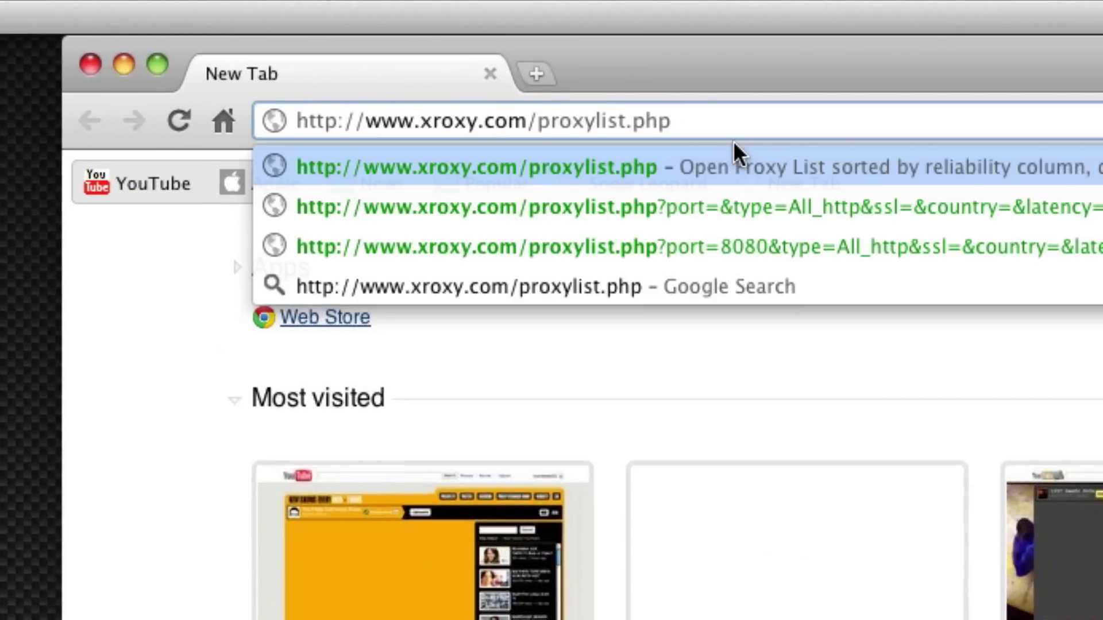
key(Return)
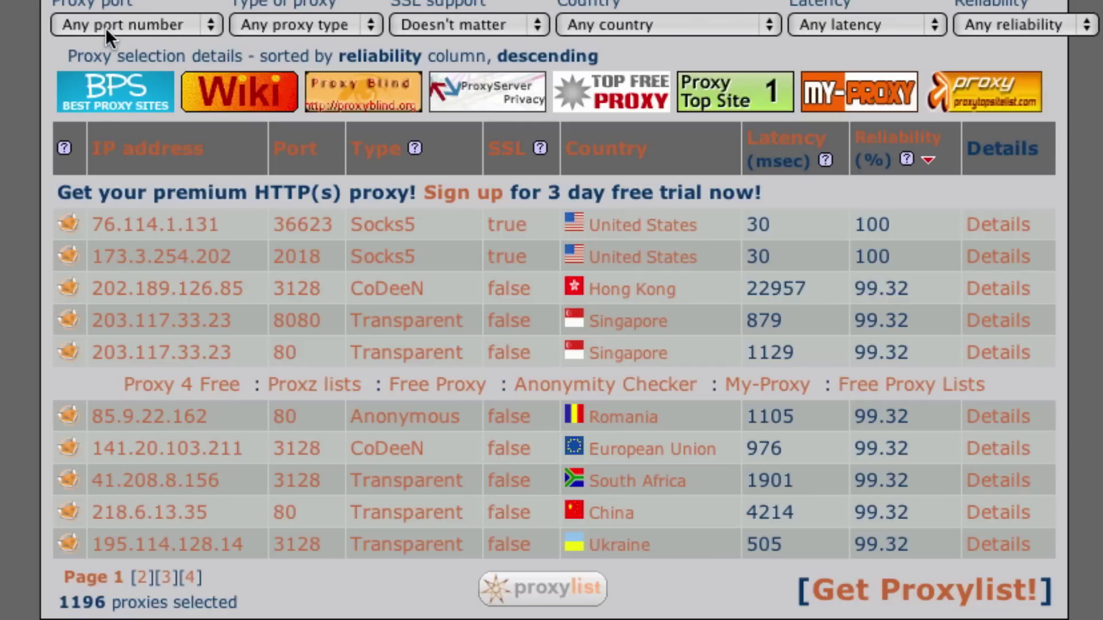
Filter the xroxy list to All http proxy types and port 8080 only
click(297, 21)
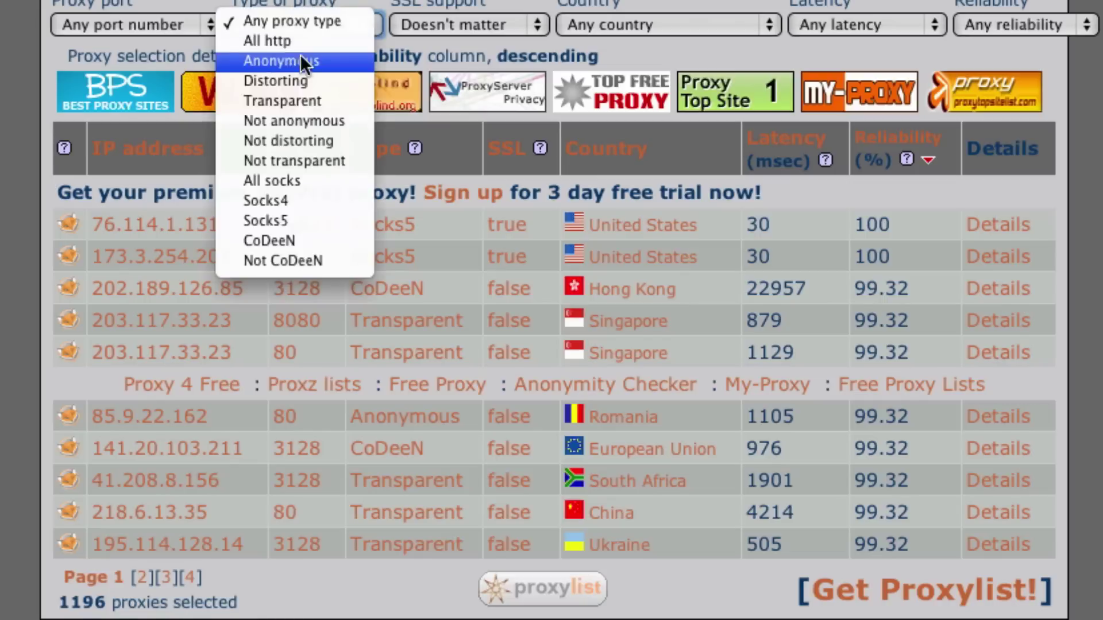
click(302, 43)
scroll(302, 42, up, 1)
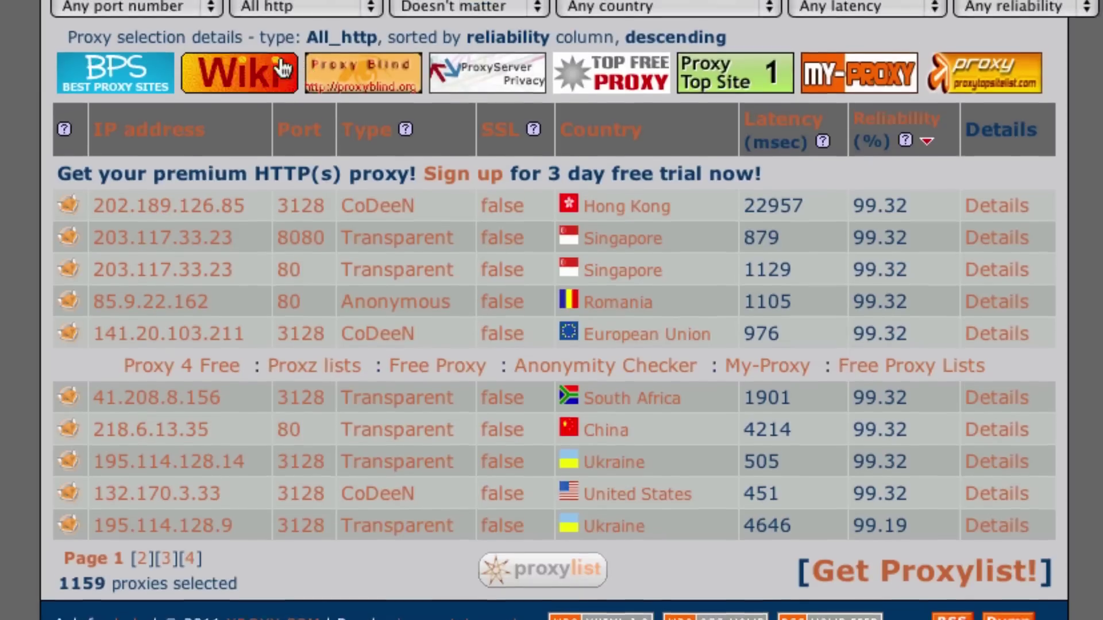
click(157, 25)
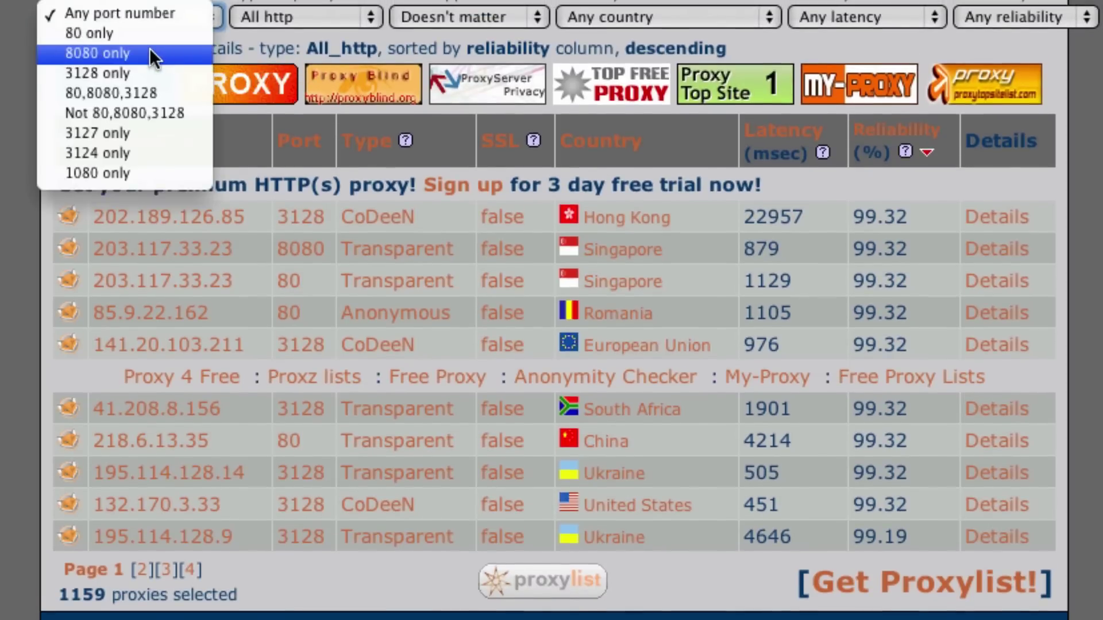
click(149, 50)
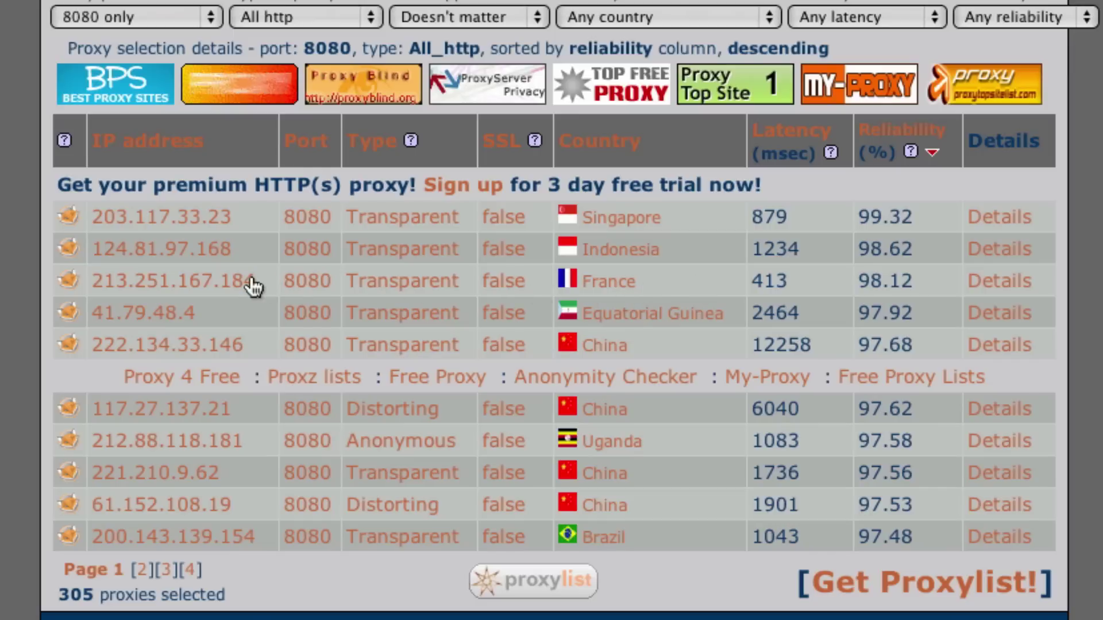
Select the French proxy's IP address 213.251.167.184 in the list
drag(264, 280, 86, 287)
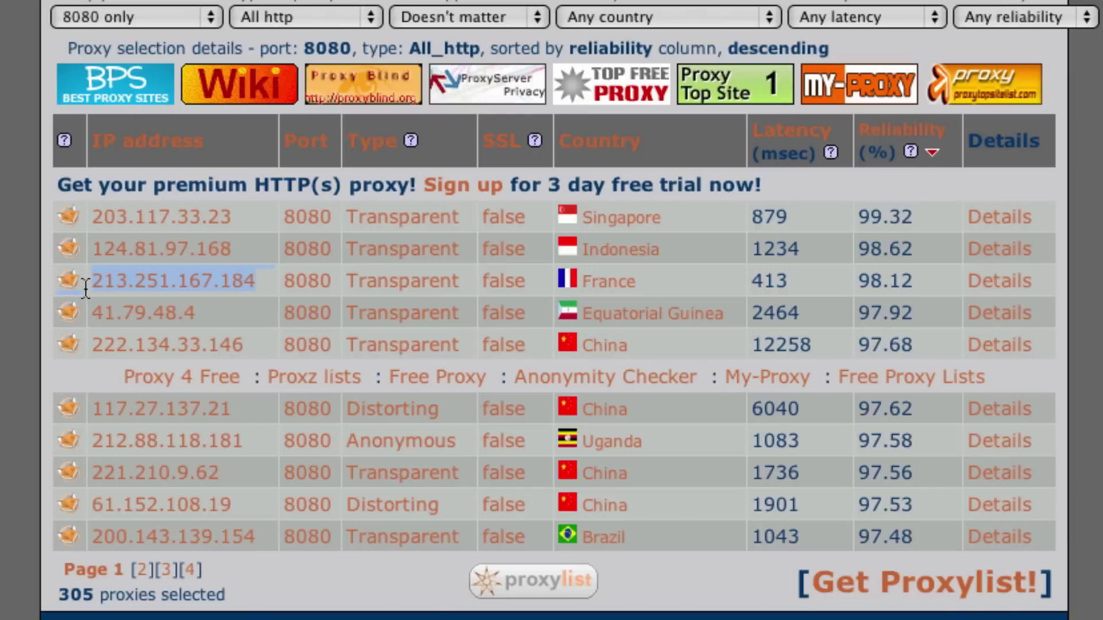
drag(337, 282, 274, 281)
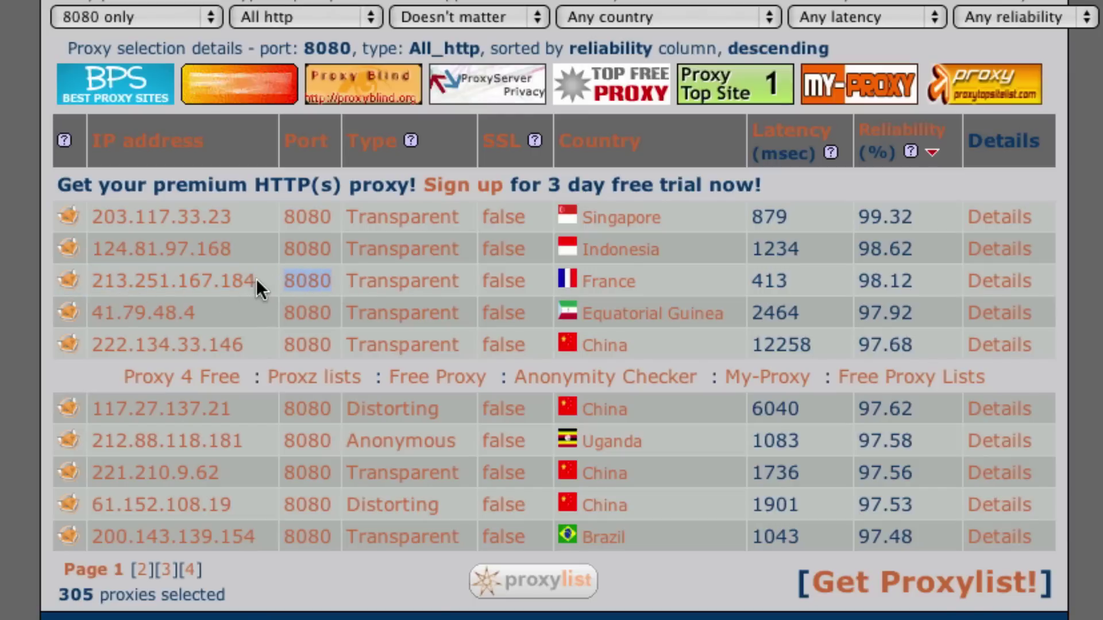
drag(259, 282, 93, 287)
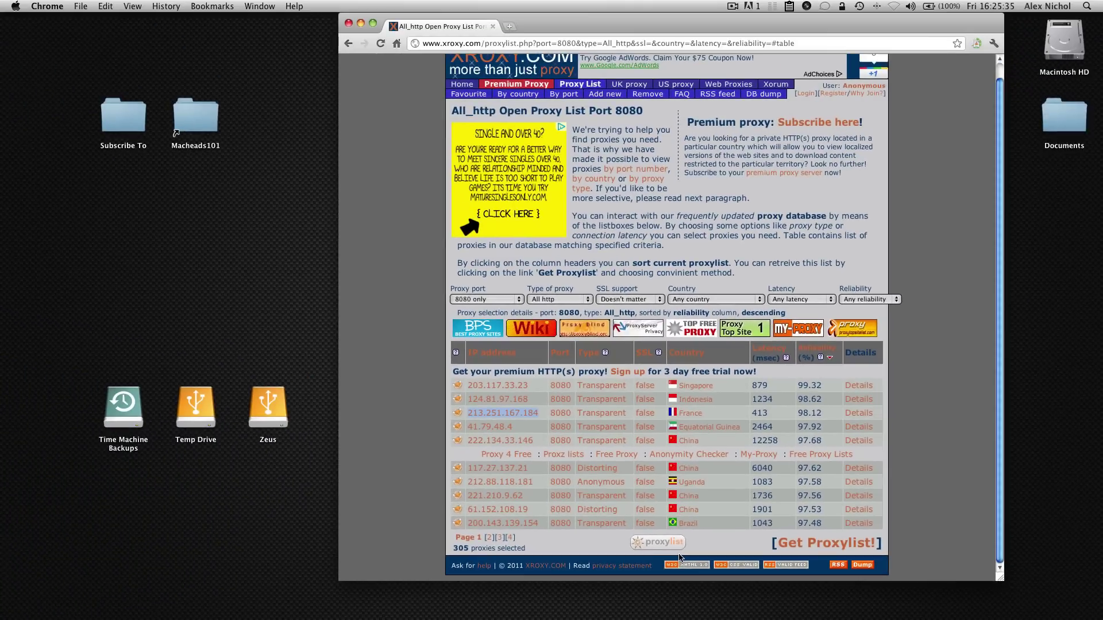
Open System Preferences' Network pane, choose Ethernet and open its Advanced settings
click(643, 609)
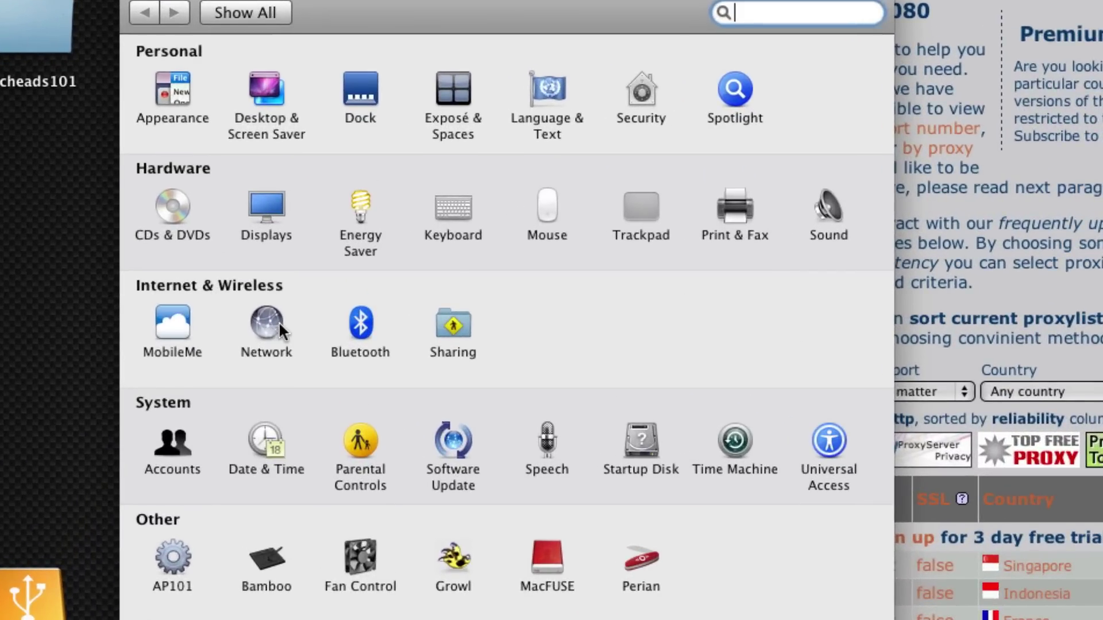
click(317, 265)
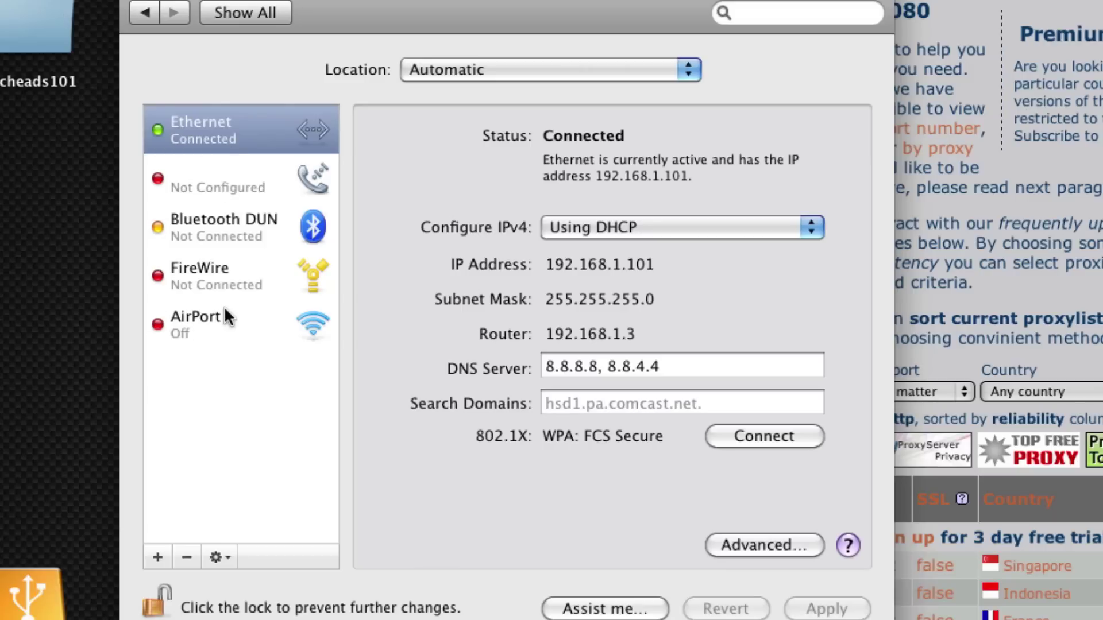
click(228, 118)
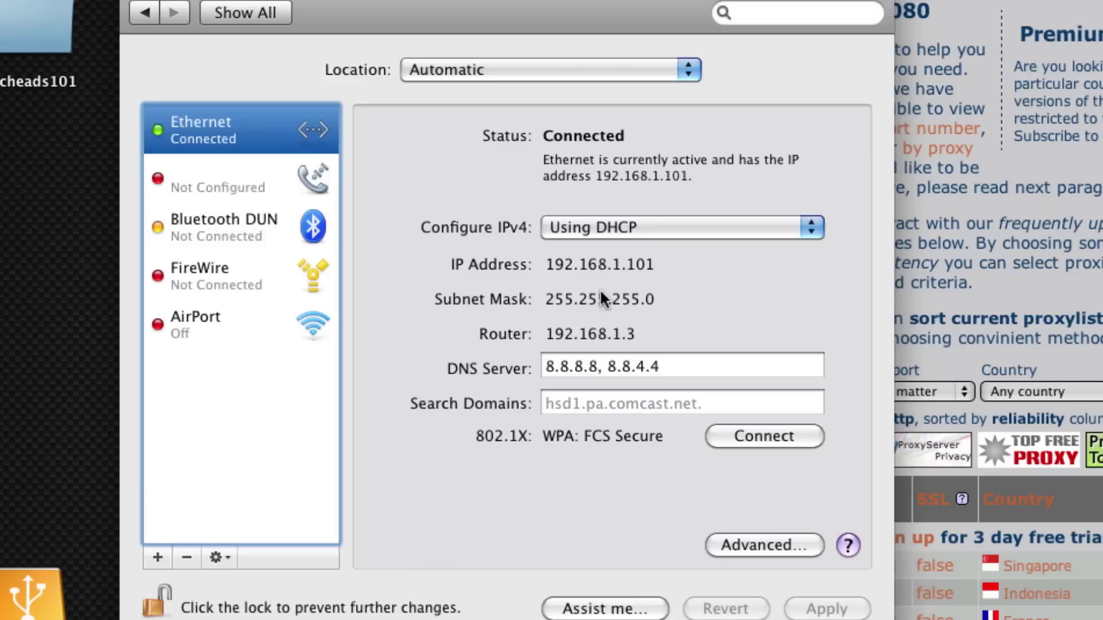
click(776, 542)
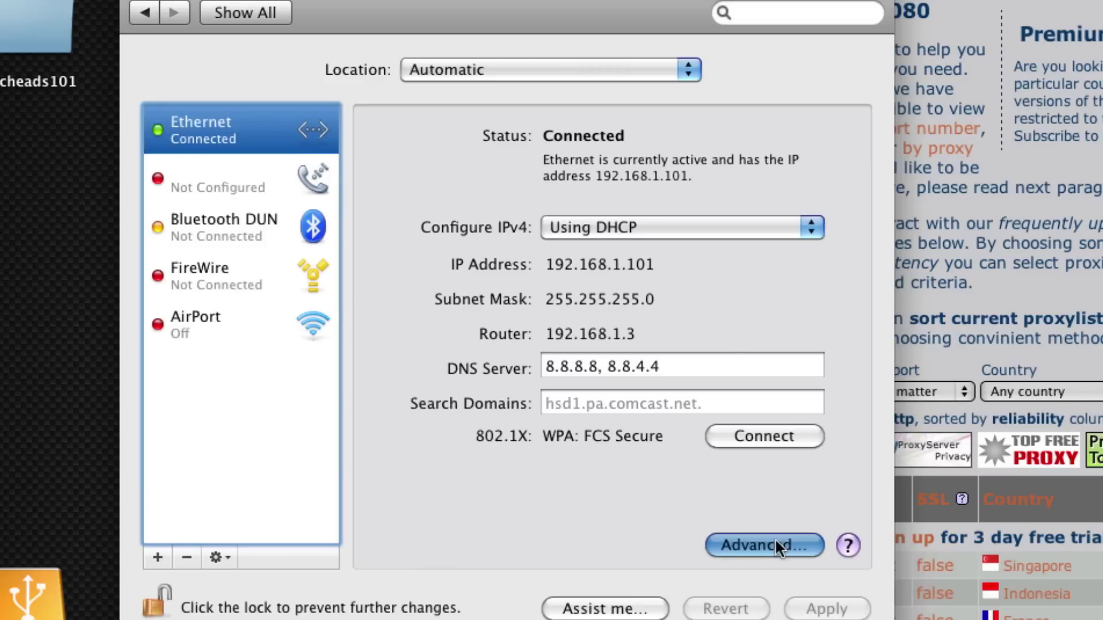
In the Proxies tab, clear the old web proxy server and port fields
click(575, 102)
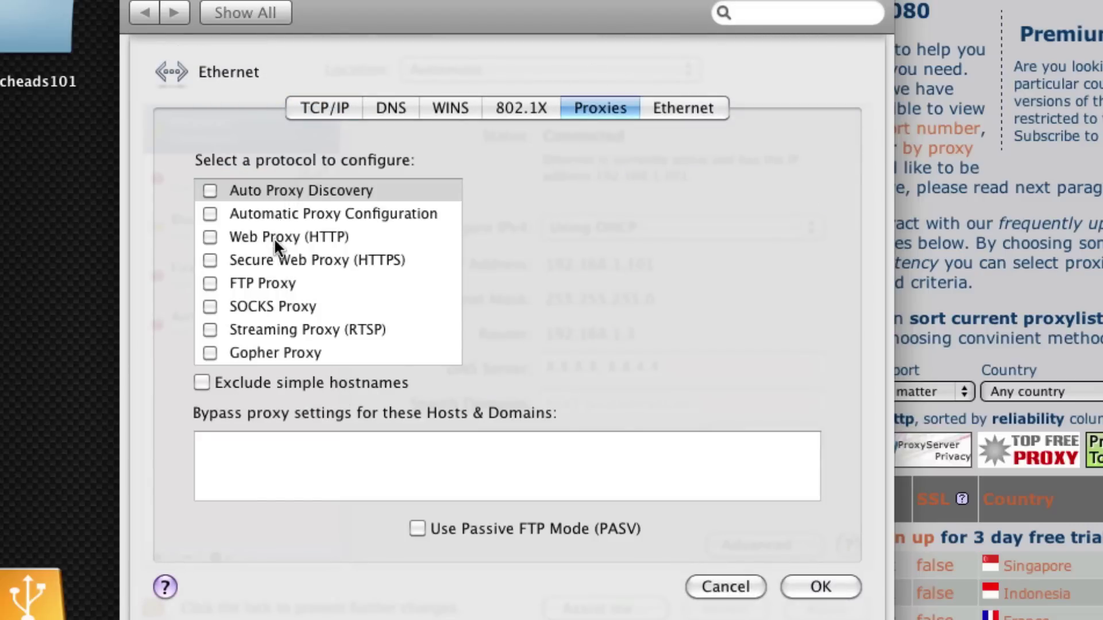
click(273, 237)
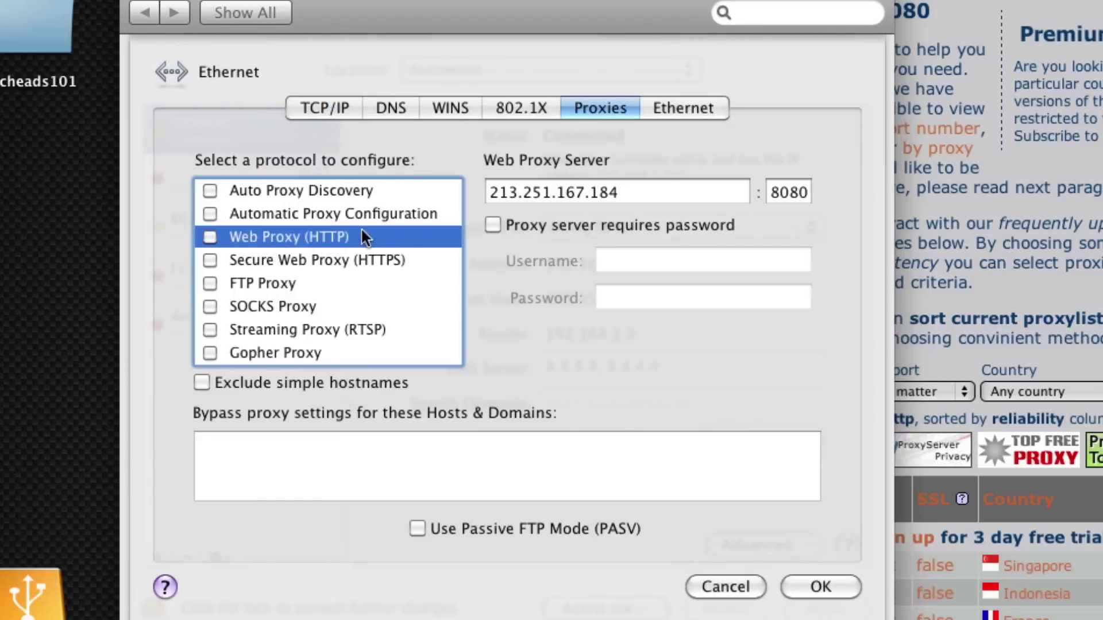
drag(640, 192, 470, 196)
key(BackSpace)
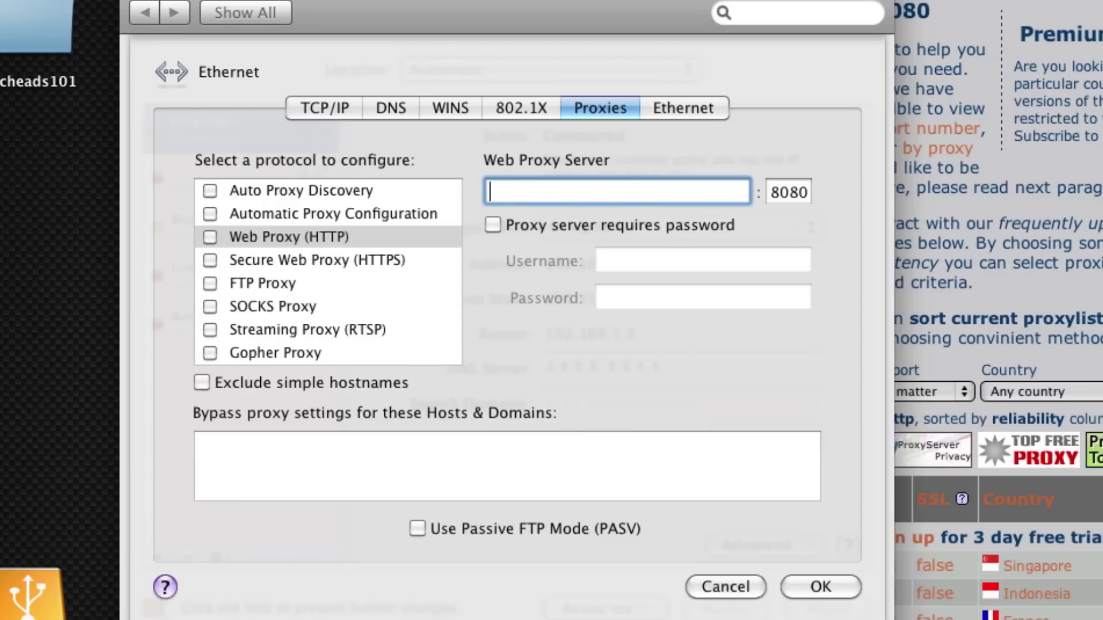
key(Tab)
key(BackSpace)
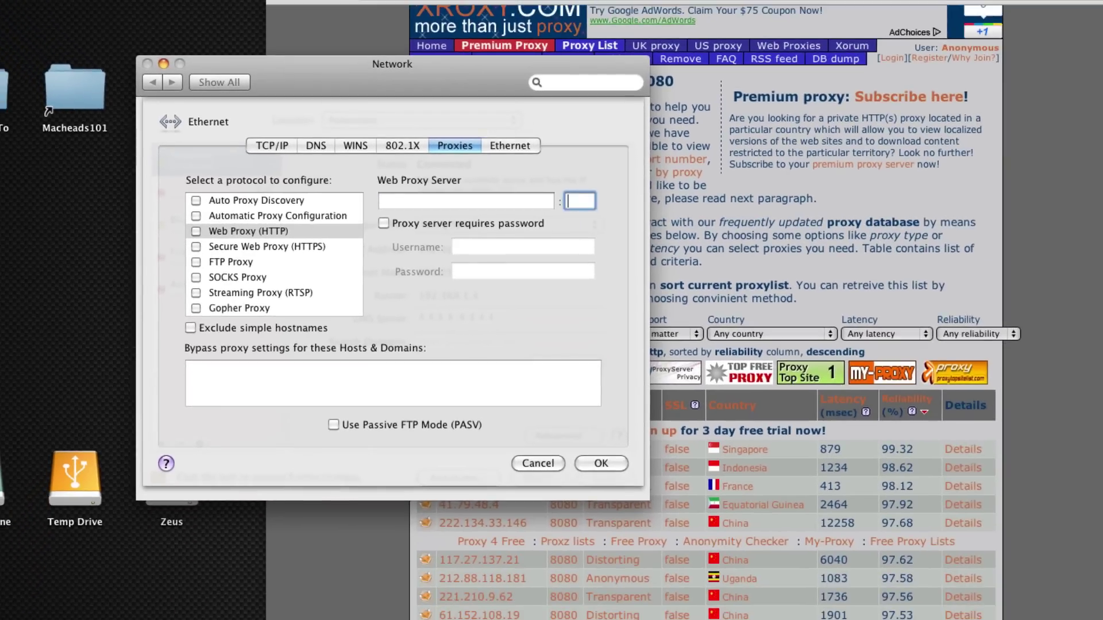
click(540, 202)
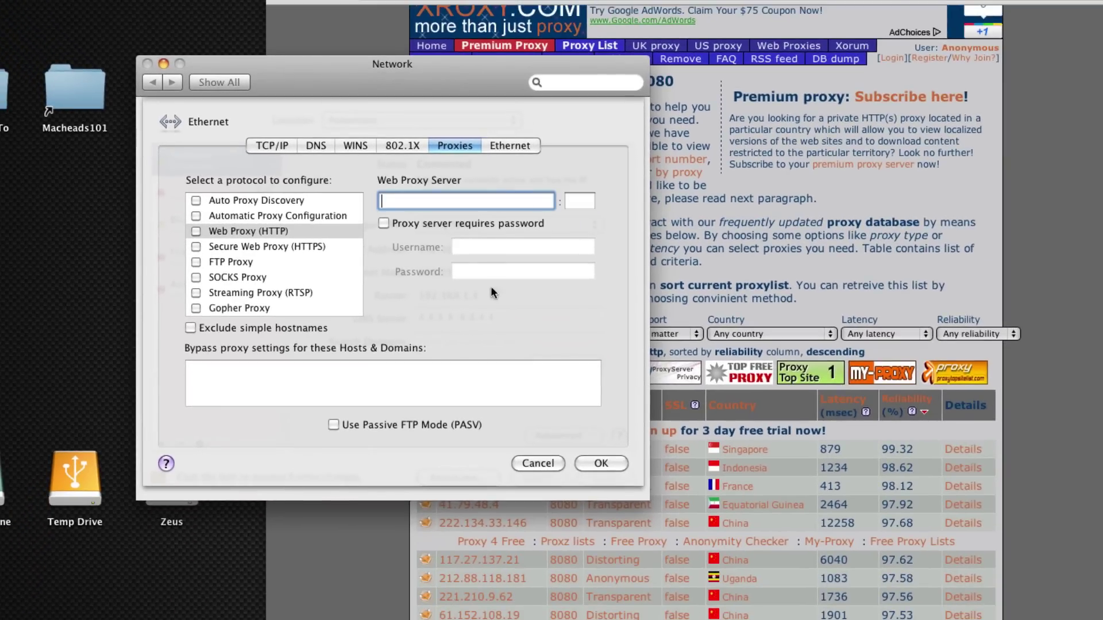
Enable Web Proxy (HTTP) with server 213.251.167.184 and port 8080, and confirm
drag(433, 82, 844, 54)
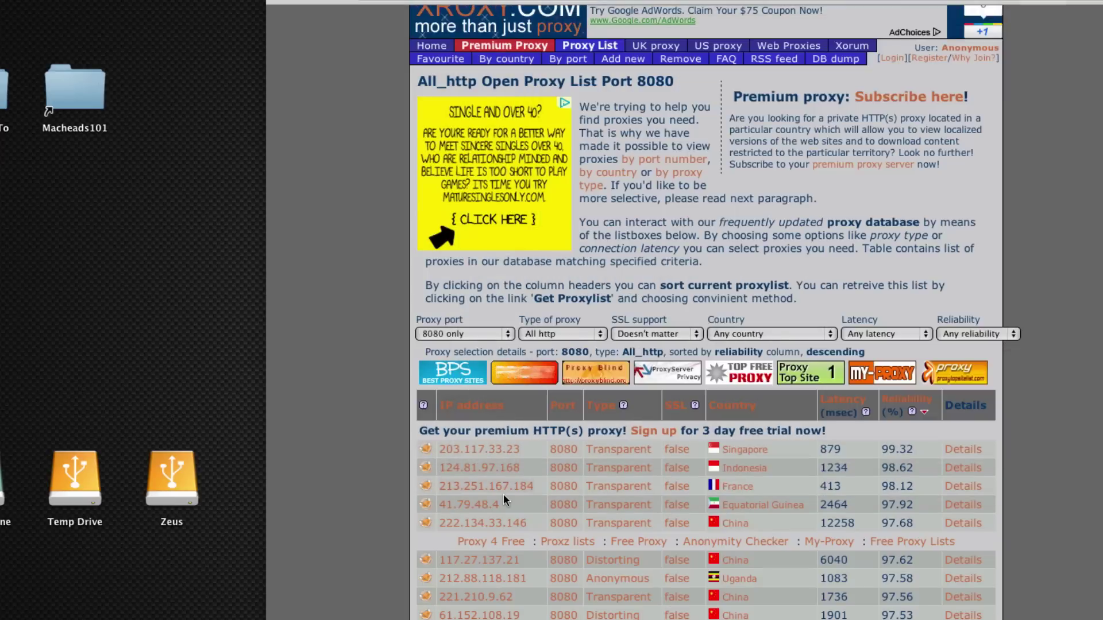
double_click(503, 493)
key(cmd+c)
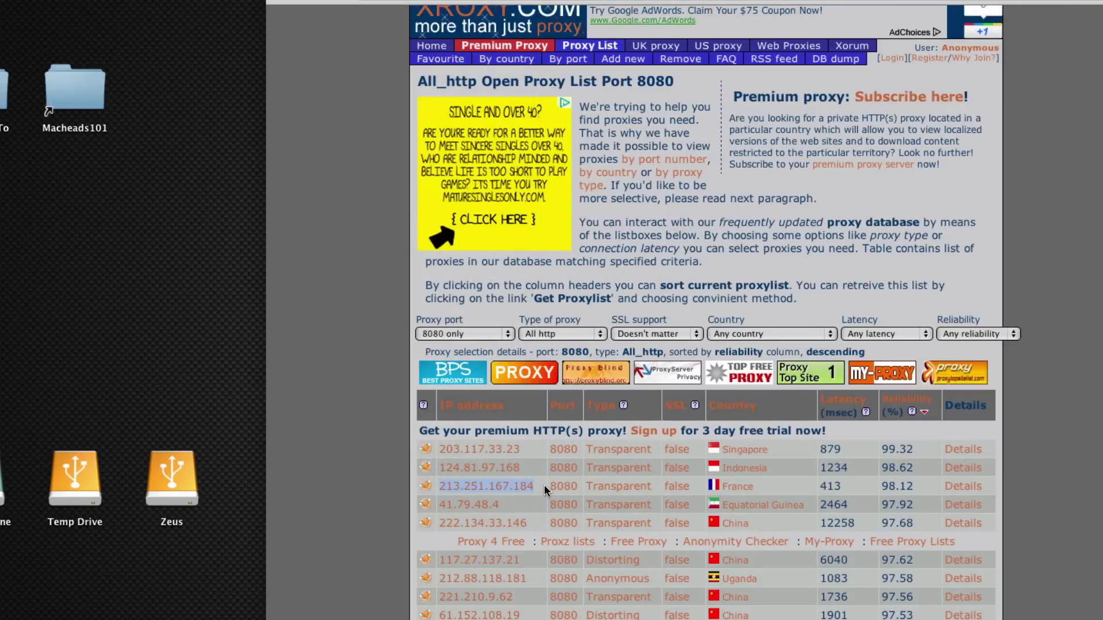
click(544, 485)
click(816, 181)
key(cmd+v)
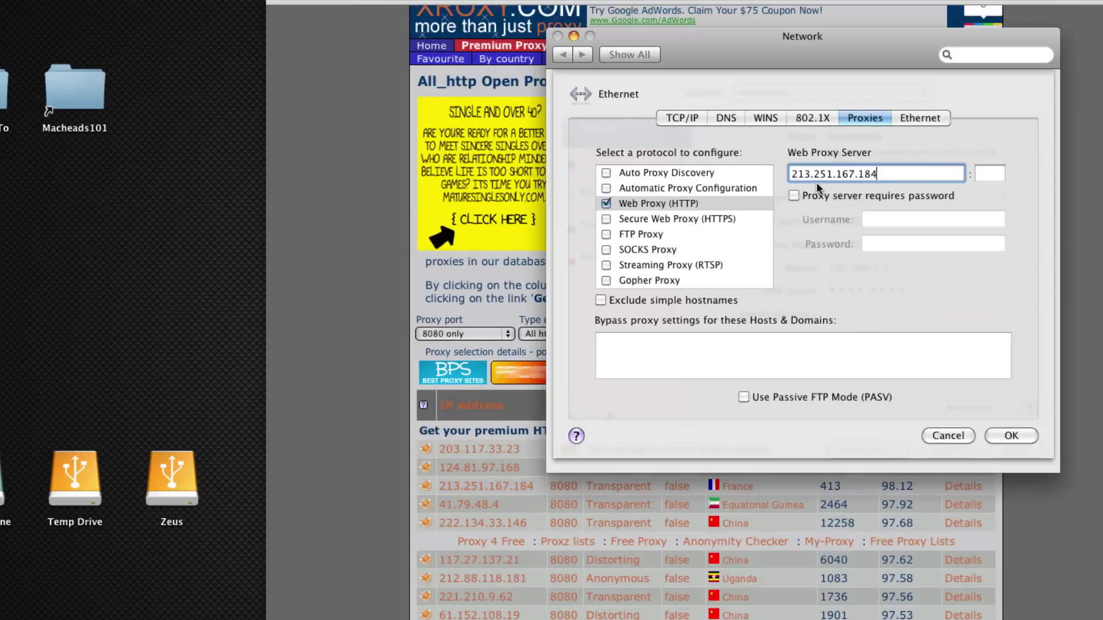
key(Tab)
text(8080)
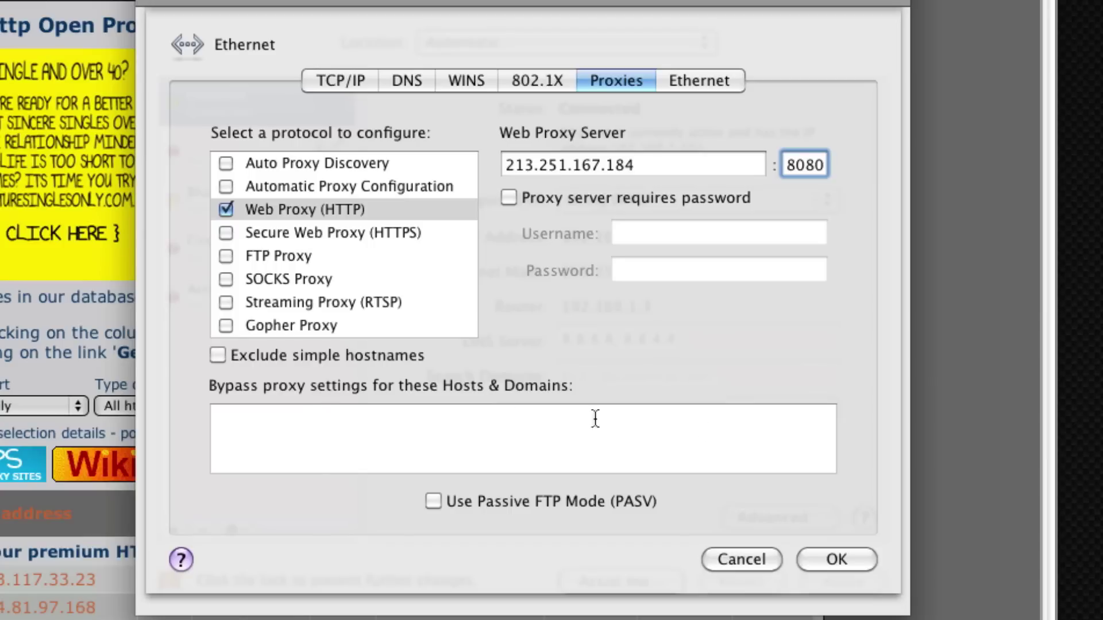
click(807, 554)
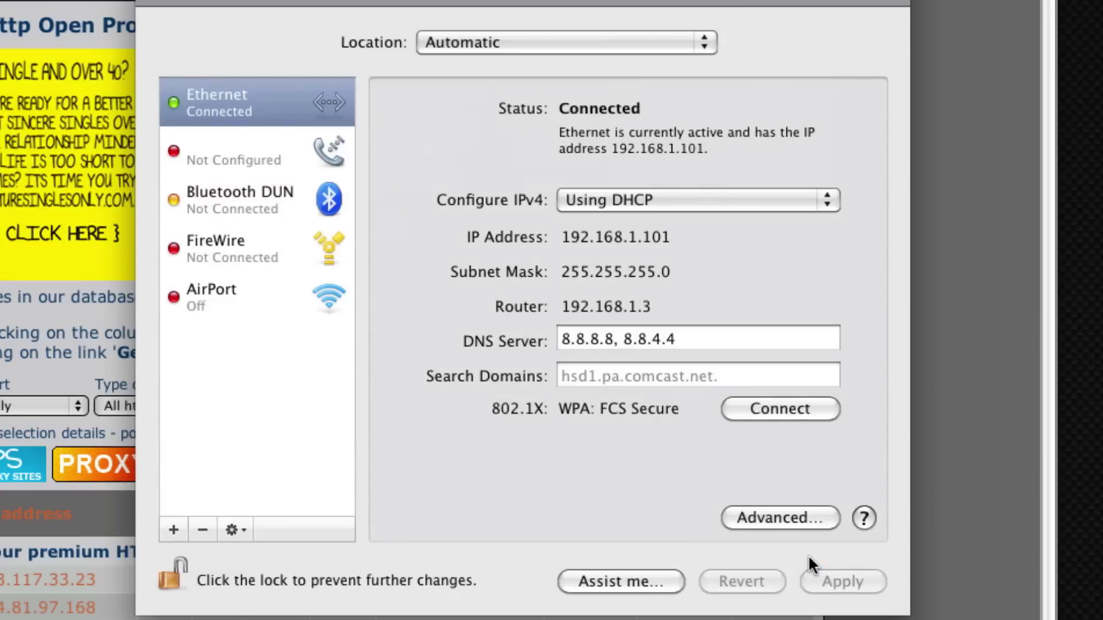
Apply the network settings and check that whatsmyip.org reports IP 213.251.167.184
click(836, 579)
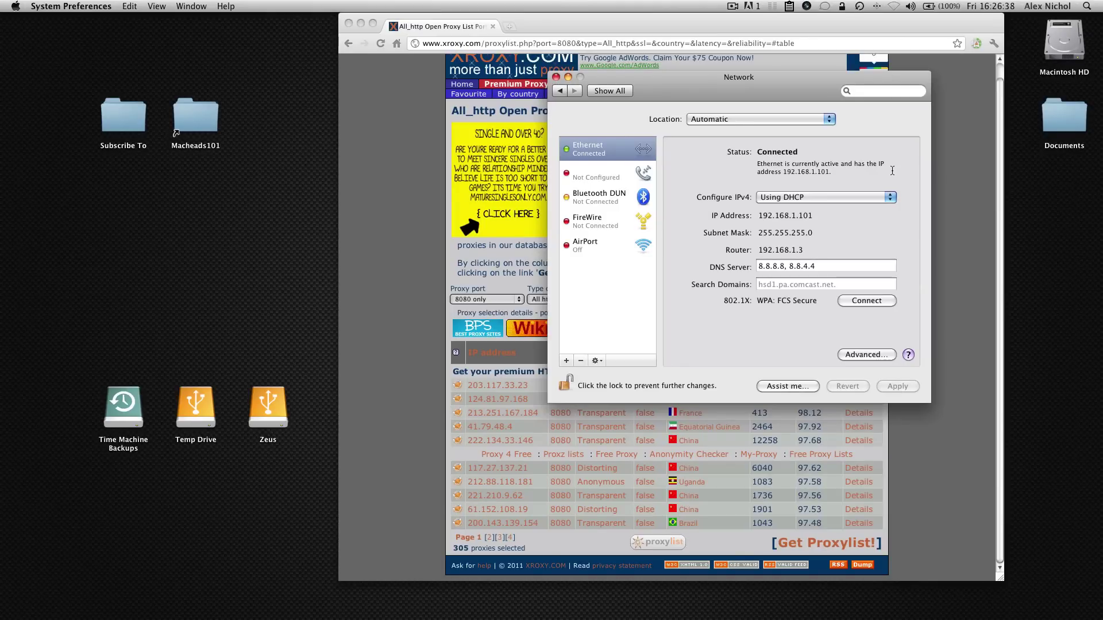
click(948, 222)
key(super+t)
text(whatsmyip.org)
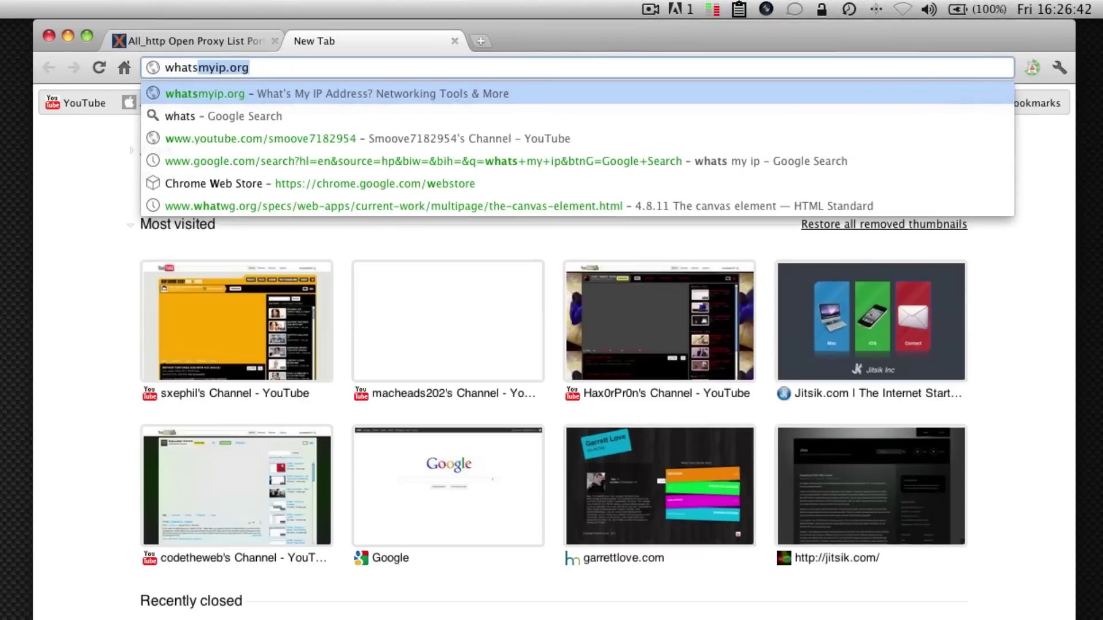
key(Return)
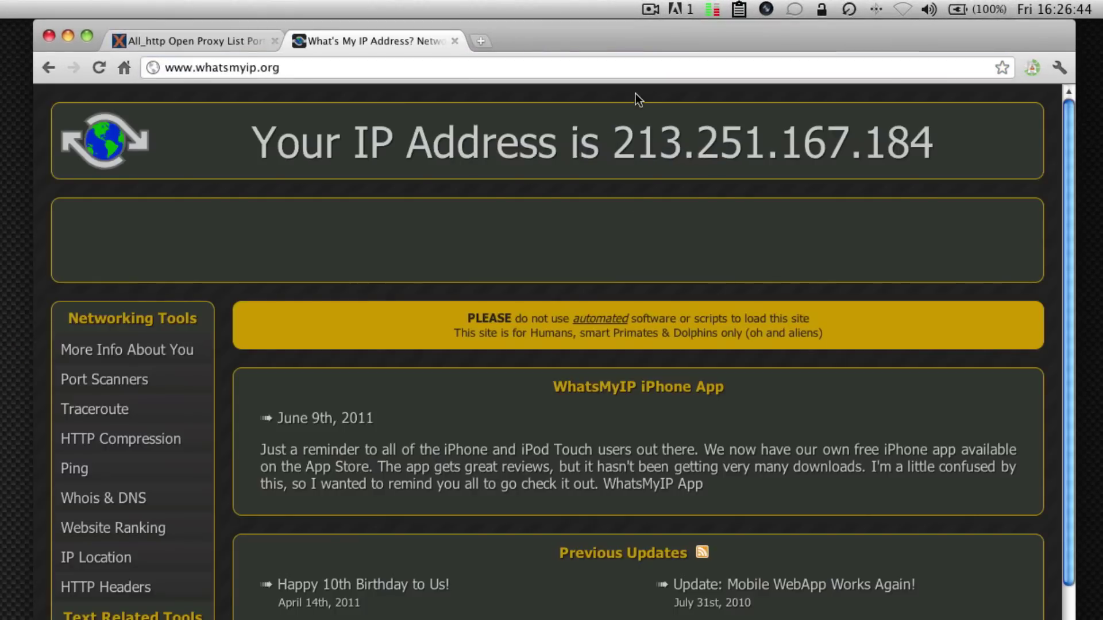
drag(615, 143, 933, 143)
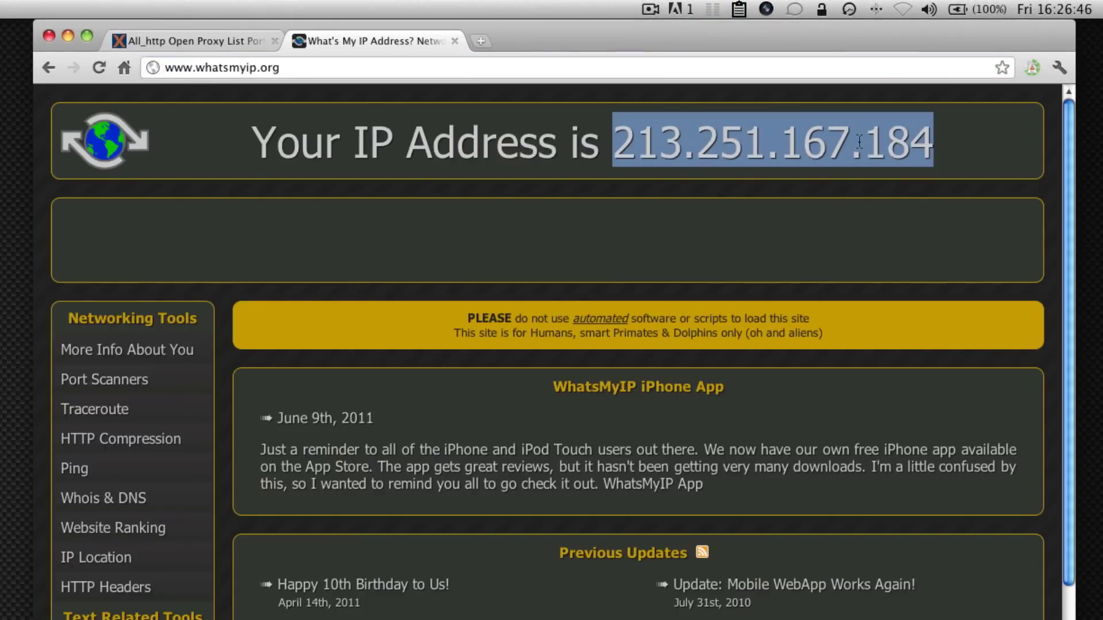
Compare the reported IP with the French proxy in the xroxy list, then start a new tab
click(210, 41)
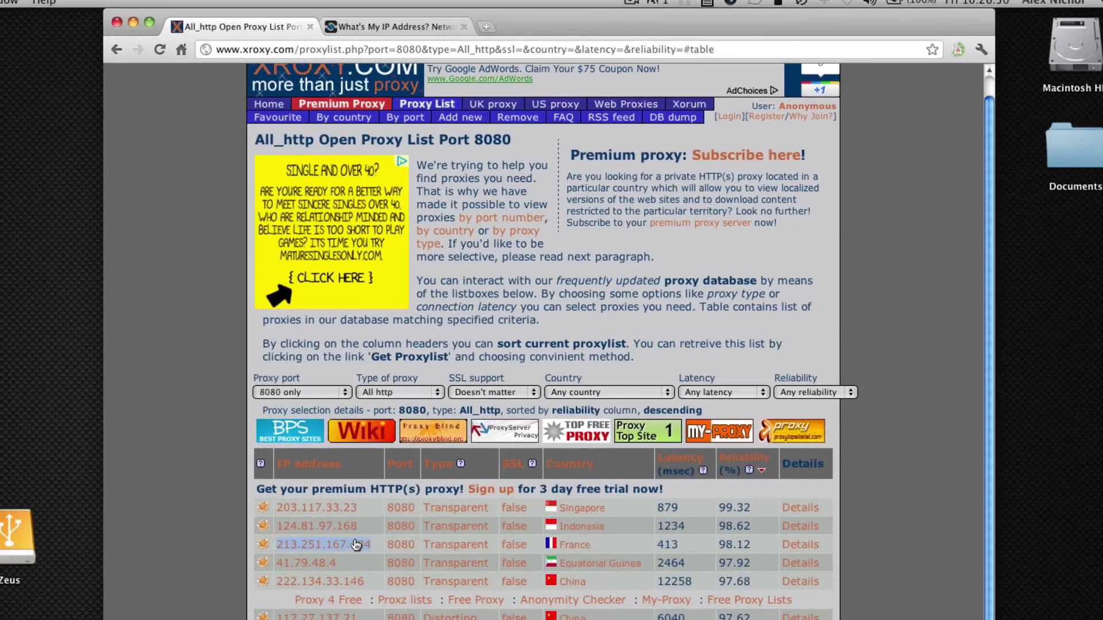
click(394, 25)
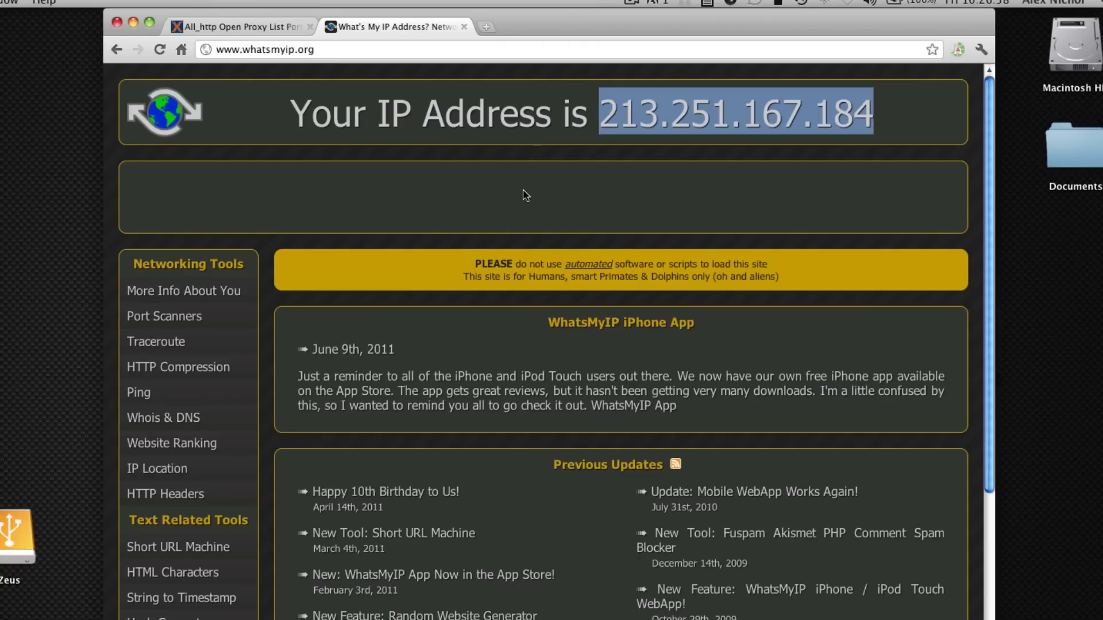
key(super+t)
Load google.com, note it redirects to google.fr, and dismiss the translate offer
text(google.co)
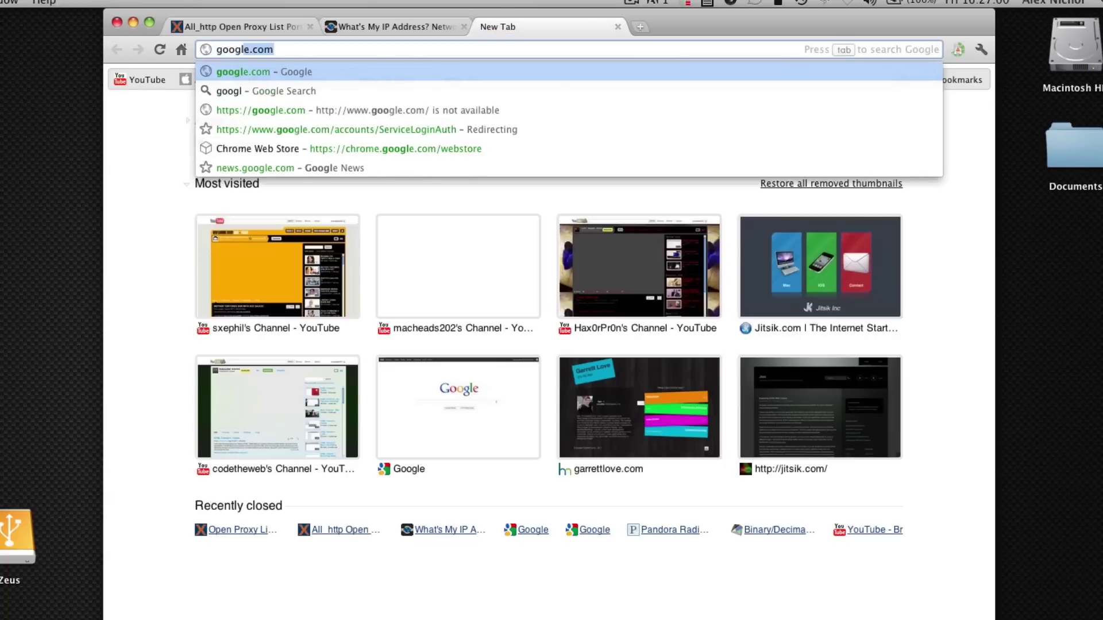
text(m)
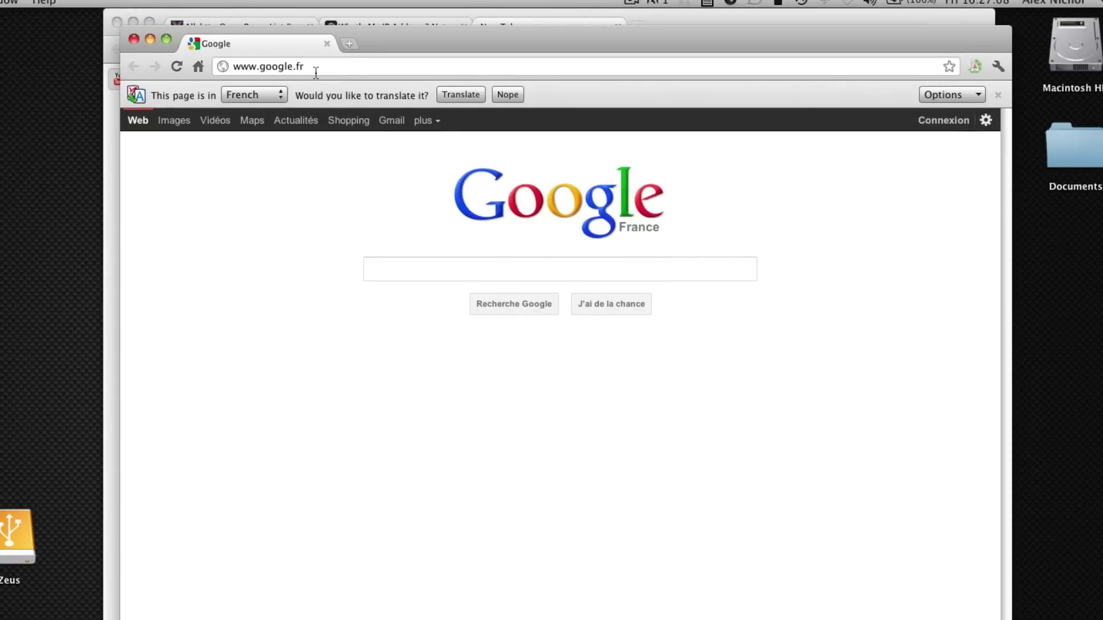
drag(326, 68, 297, 68)
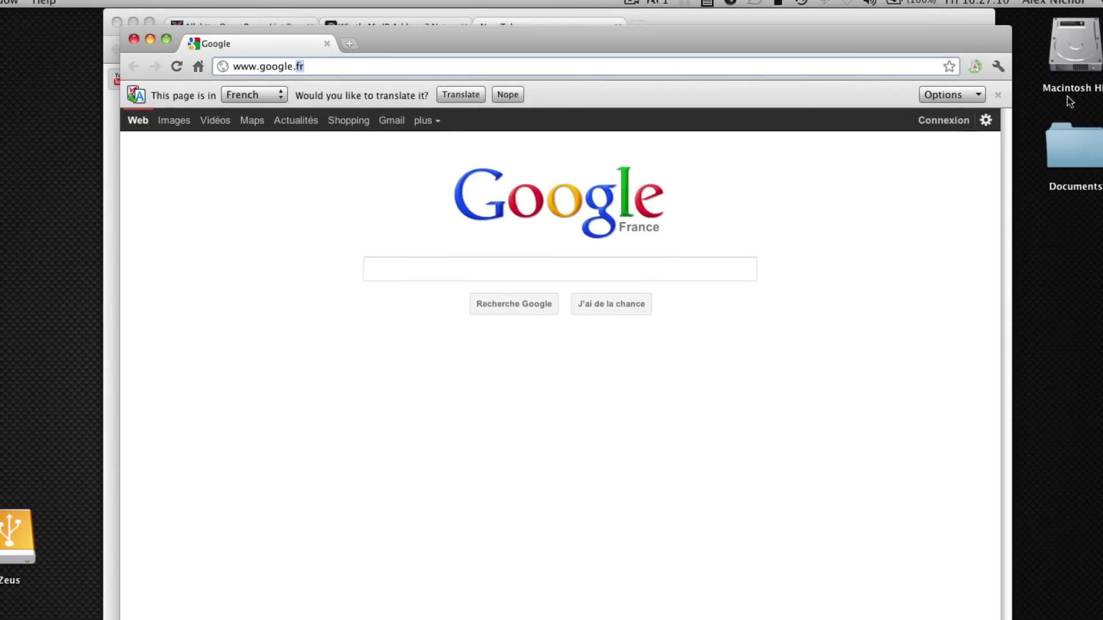
click(997, 96)
click(642, 241)
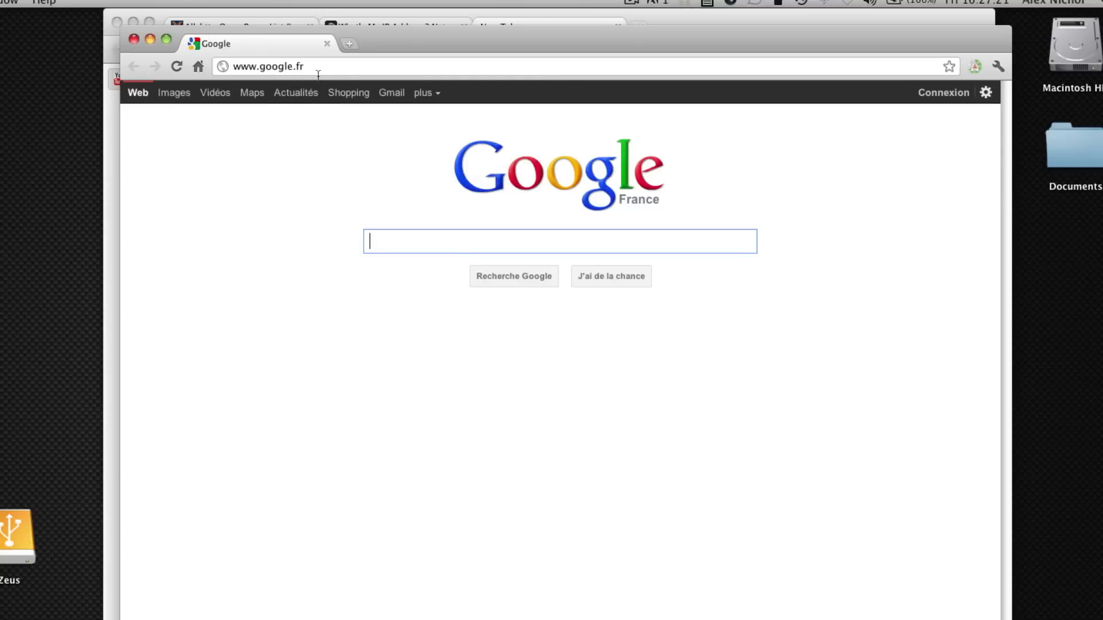
click(372, 67)
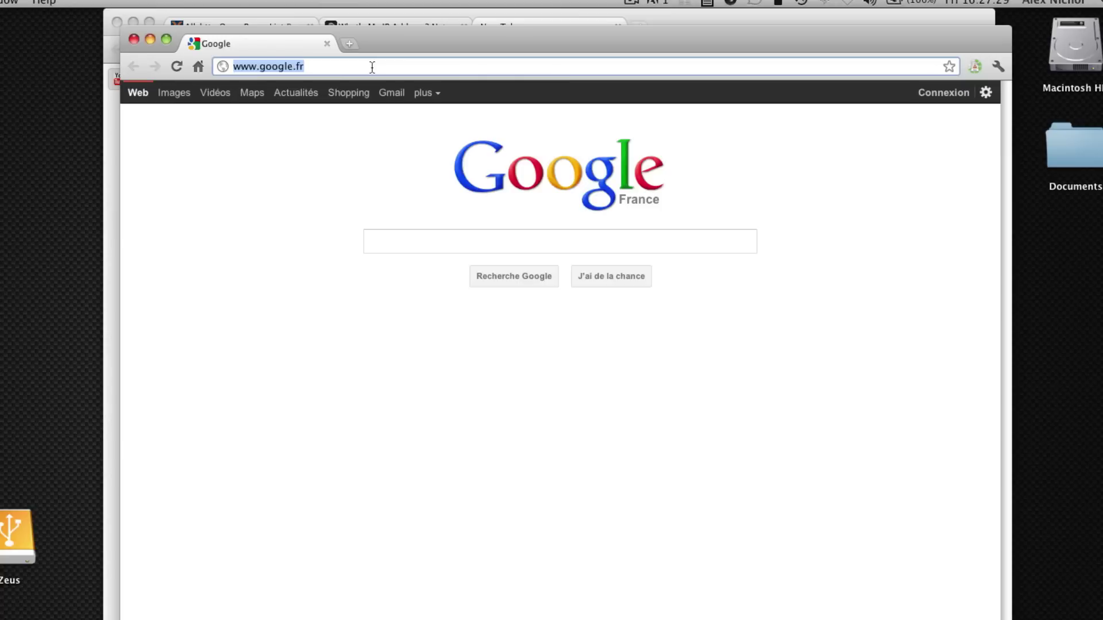
Load youtube.com and review its unusual-traffic verification notice
text(youtube.com)
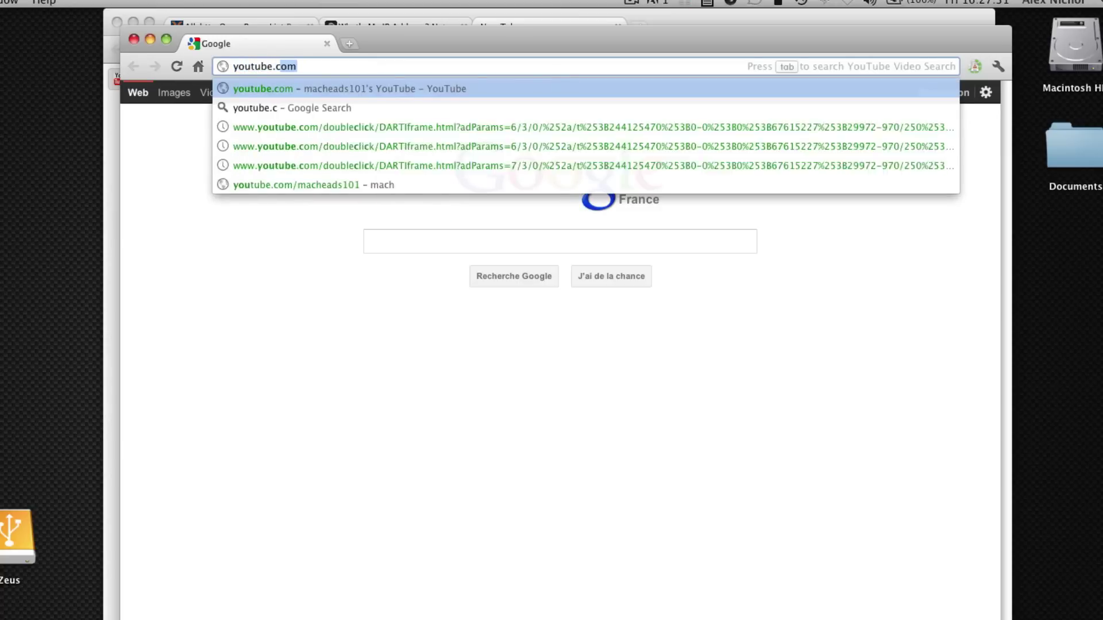
key(Return)
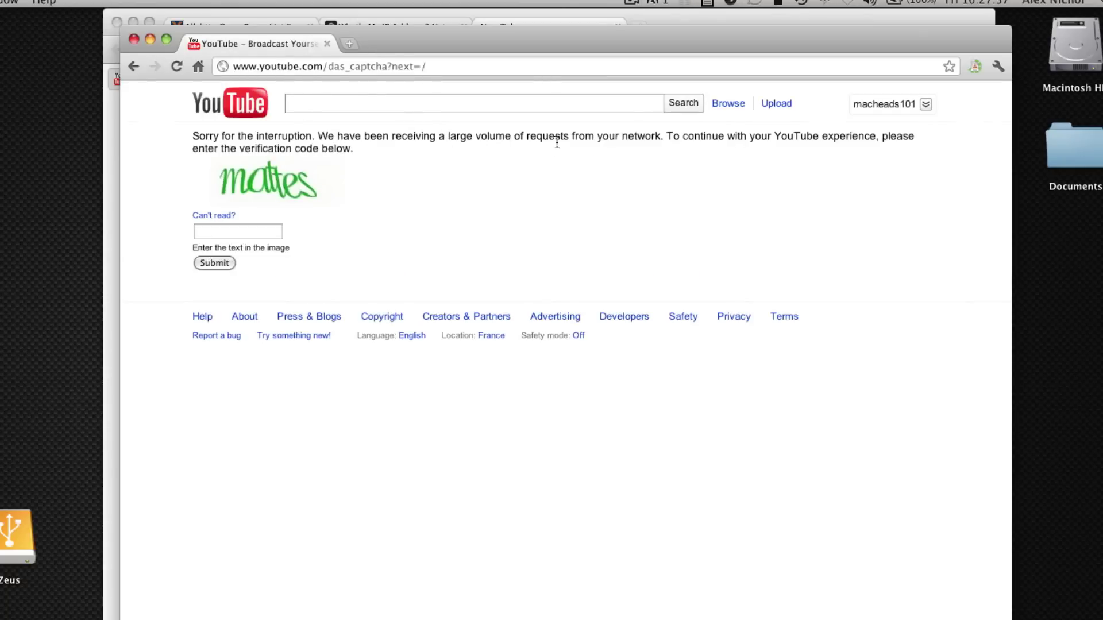
triple_click(581, 139)
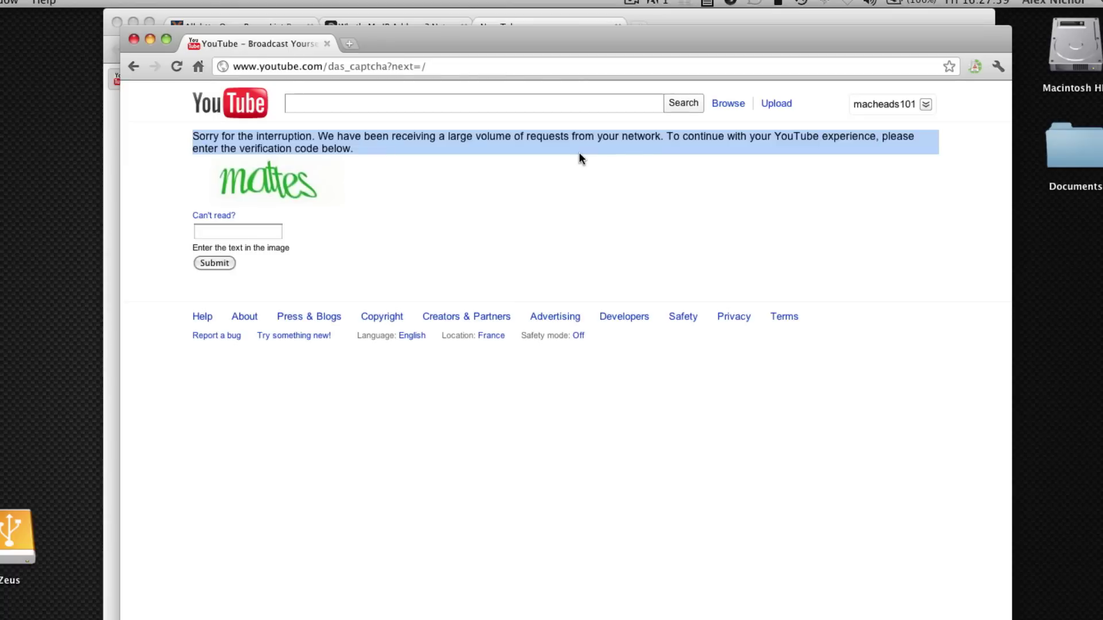
click(579, 153)
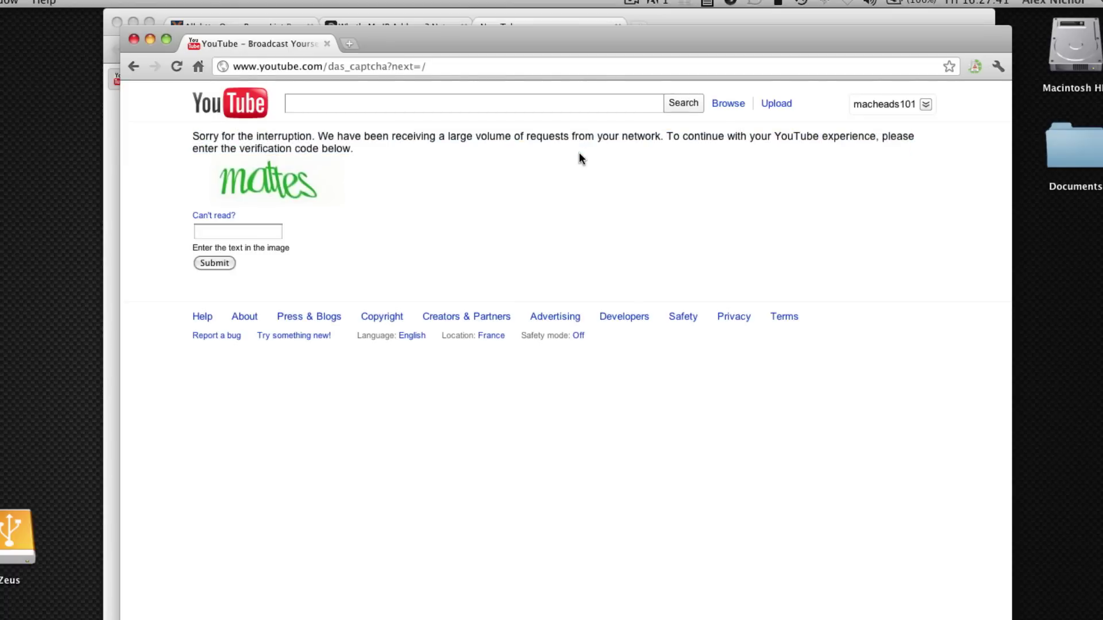
Submit the captcha code, then retry with the new image's code after rejection
click(259, 232)
text(mattes)
key(Return)
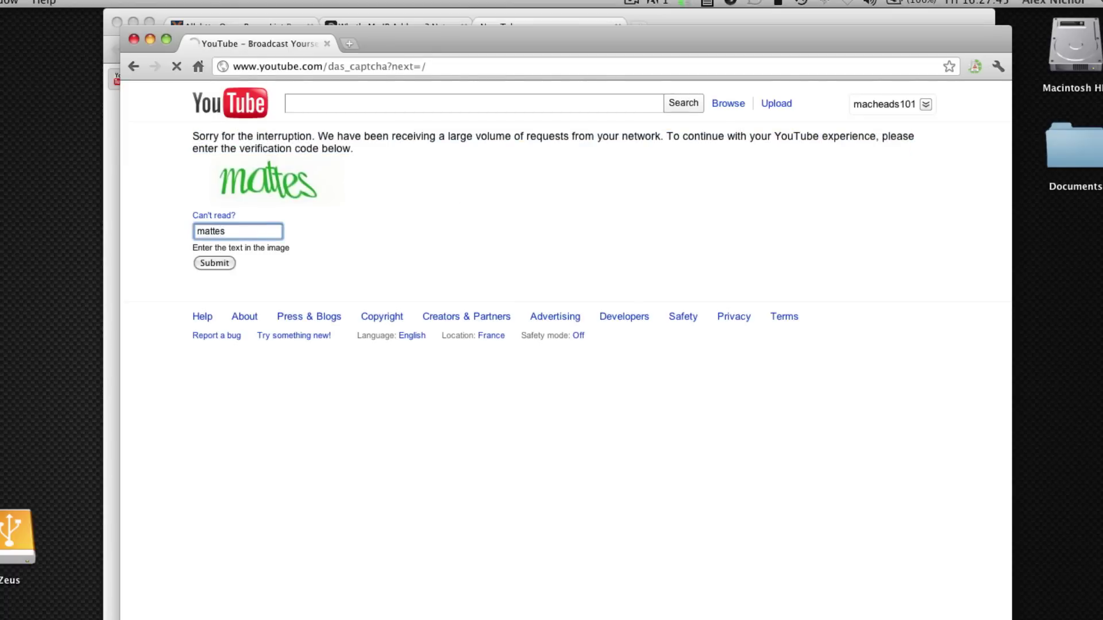
click(263, 266)
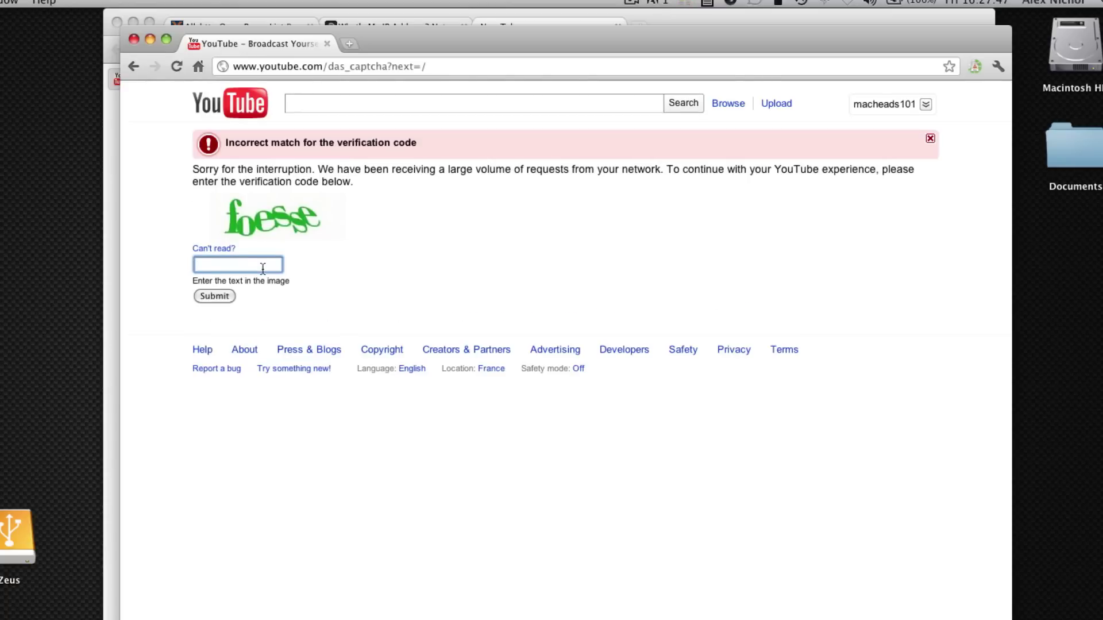
text(foesse)
key(Return)
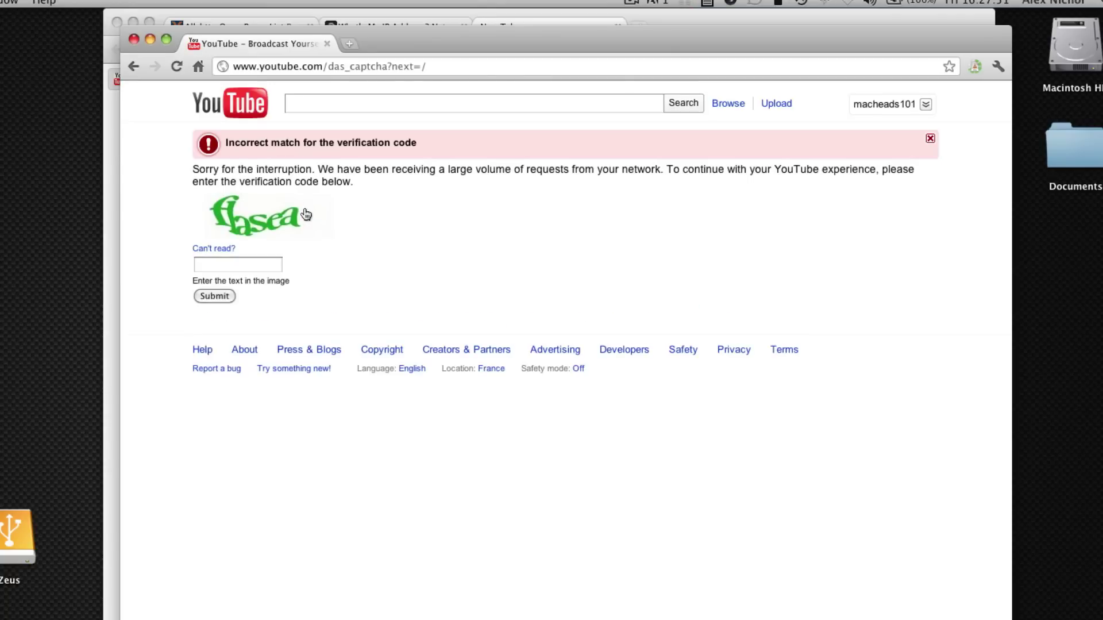
Close the YouTube window and empty tab, then highlight Brazilian proxy 200.143.139.154 in the xroxy list
click(133, 40)
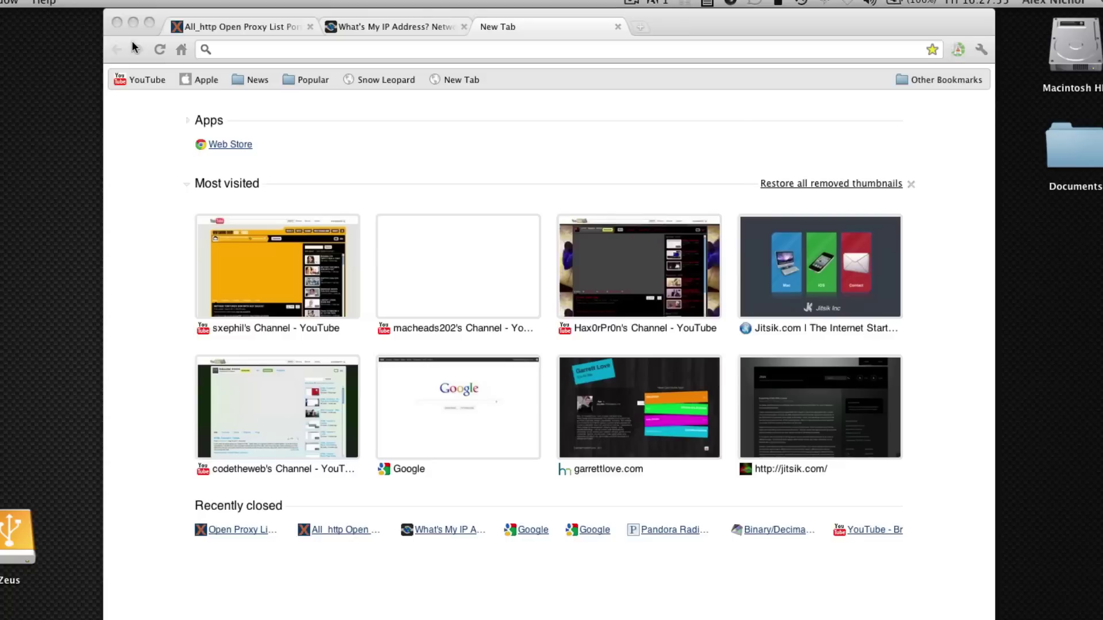
click(617, 28)
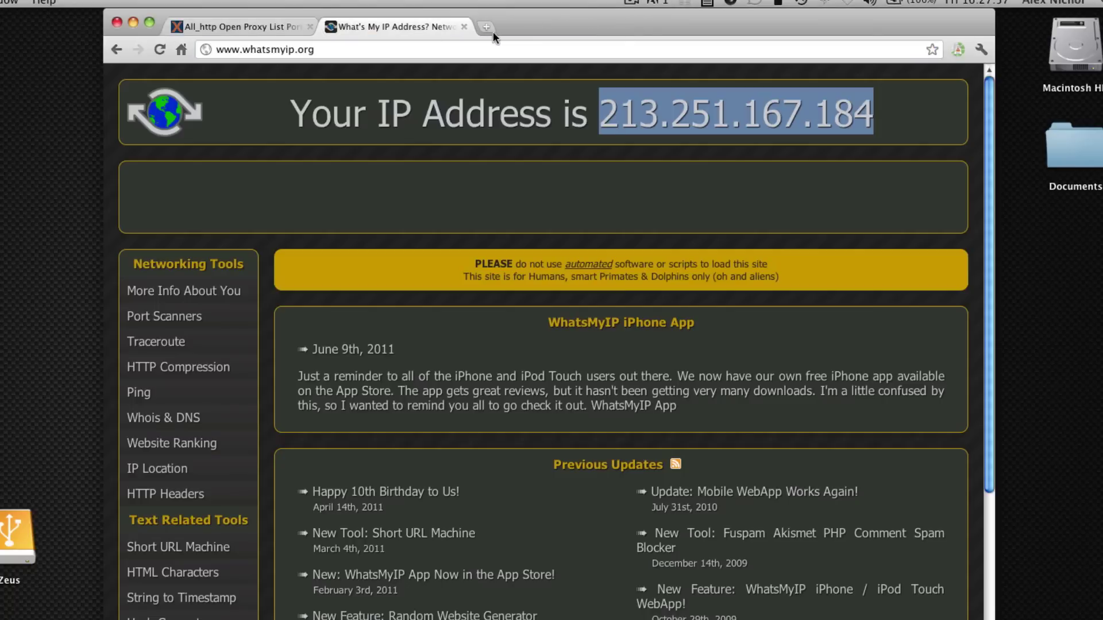
click(246, 27)
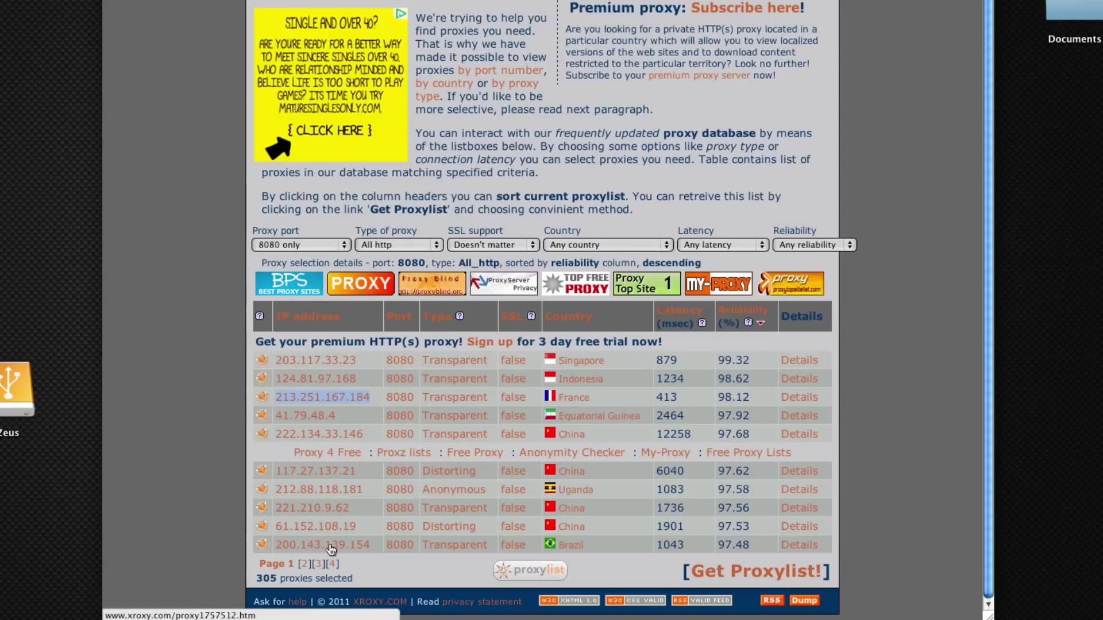
drag(374, 544, 277, 544)
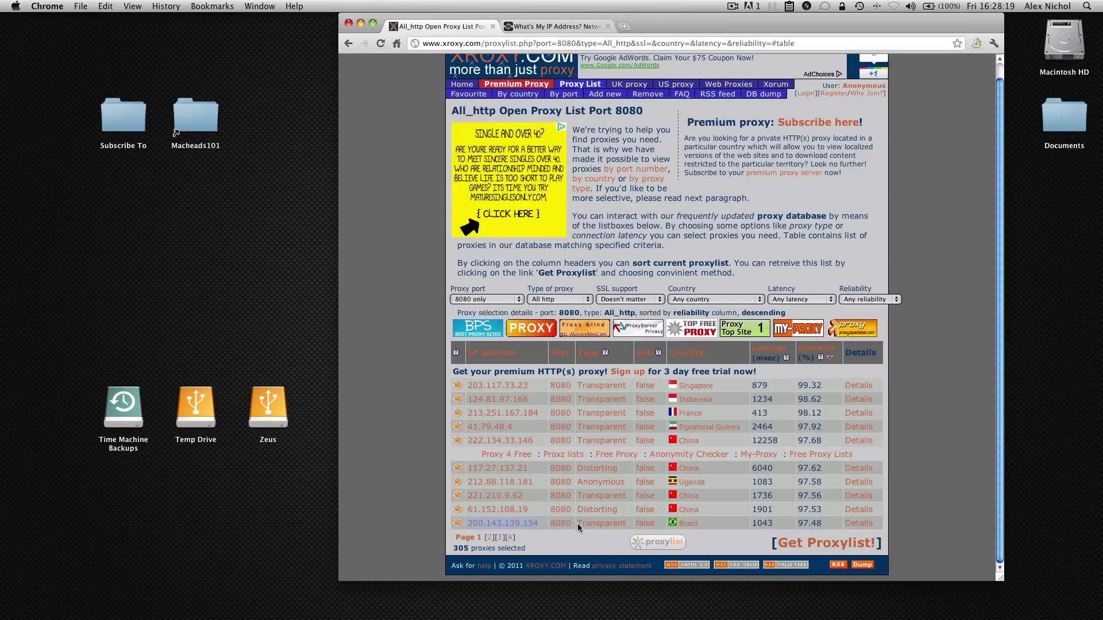
Untick Web Proxy (HTTP) in Ethernet's Advanced Proxies, confirm and apply, then quit System Preferences
mouse_move(745, 603)
click(642, 600)
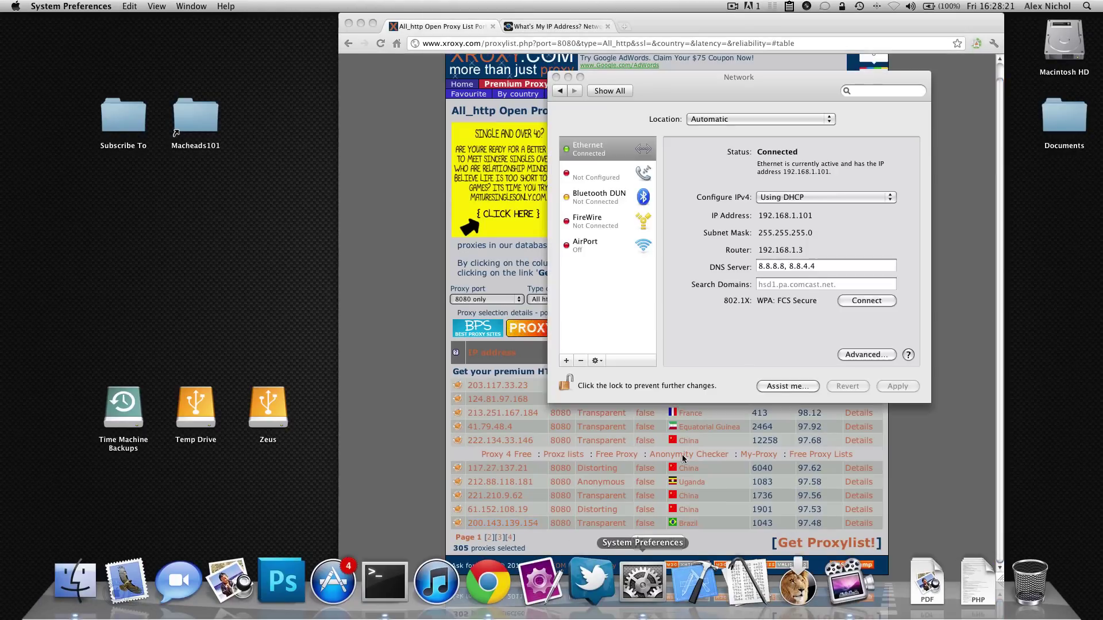
click(866, 354)
click(785, 138)
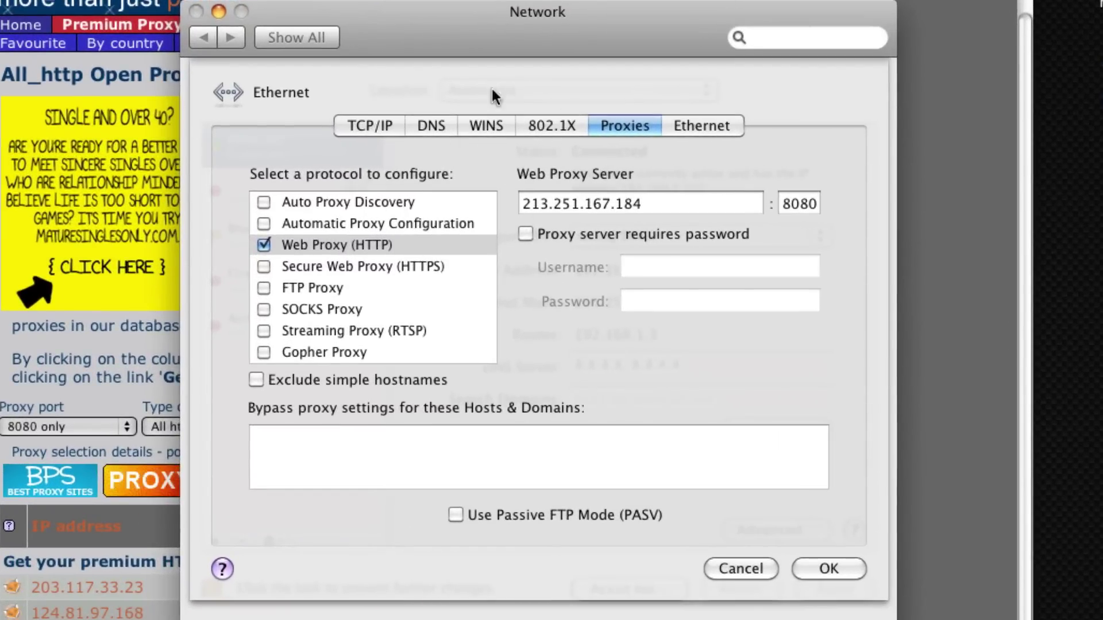
click(263, 244)
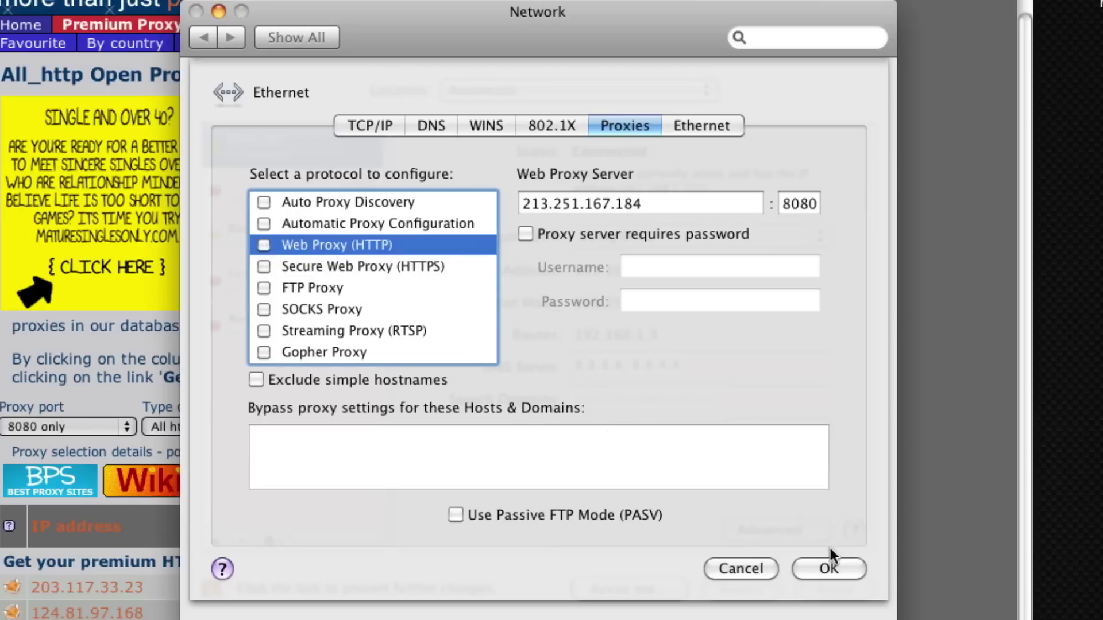
click(828, 568)
click(830, 583)
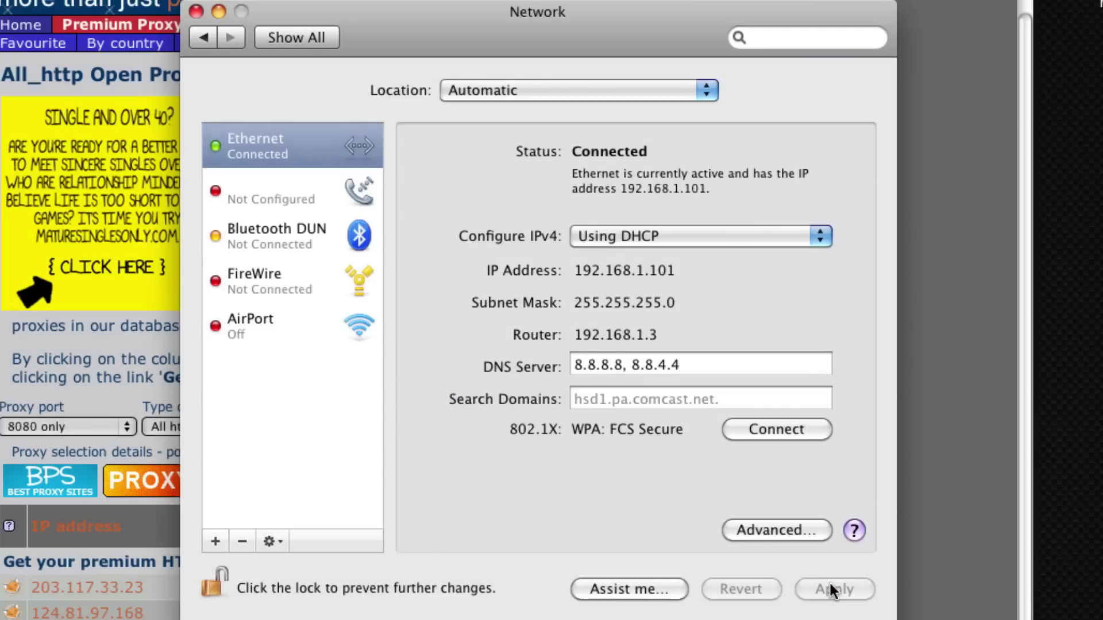
key(super+q)
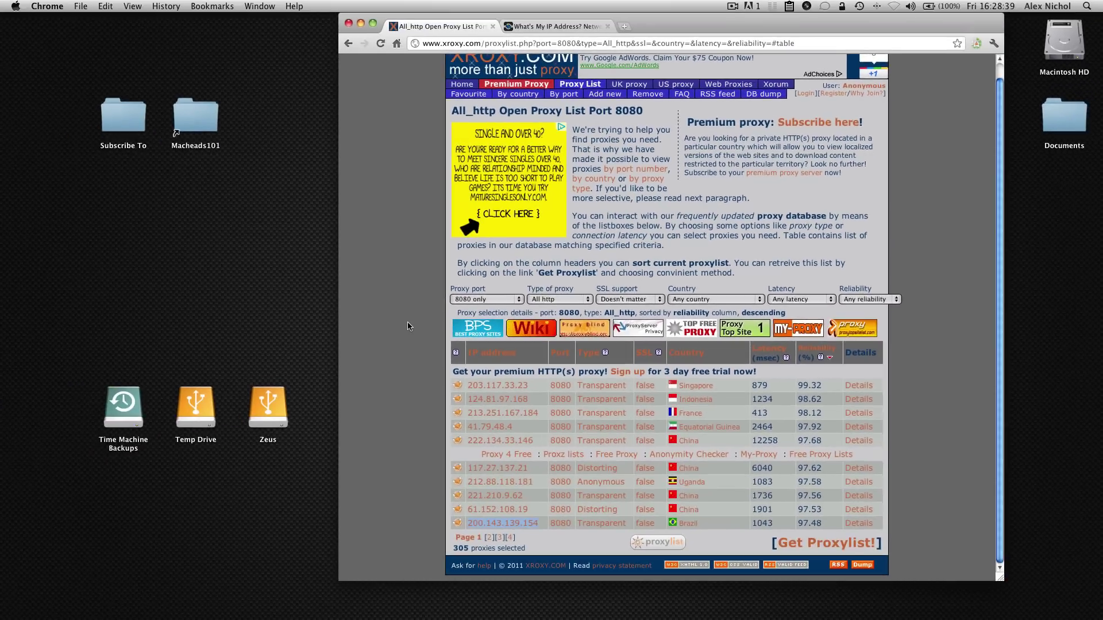
Load whatsmyip.org in a new tab to recheck the IP with the proxy off
key(super+t)
text(whatsmyip.org)
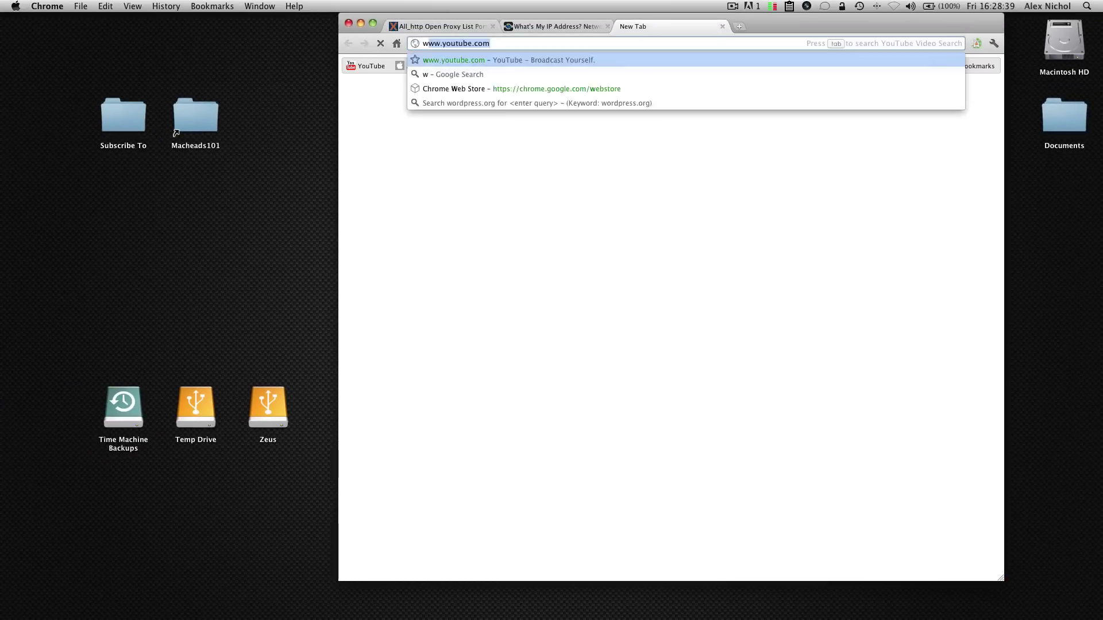
key(Return)
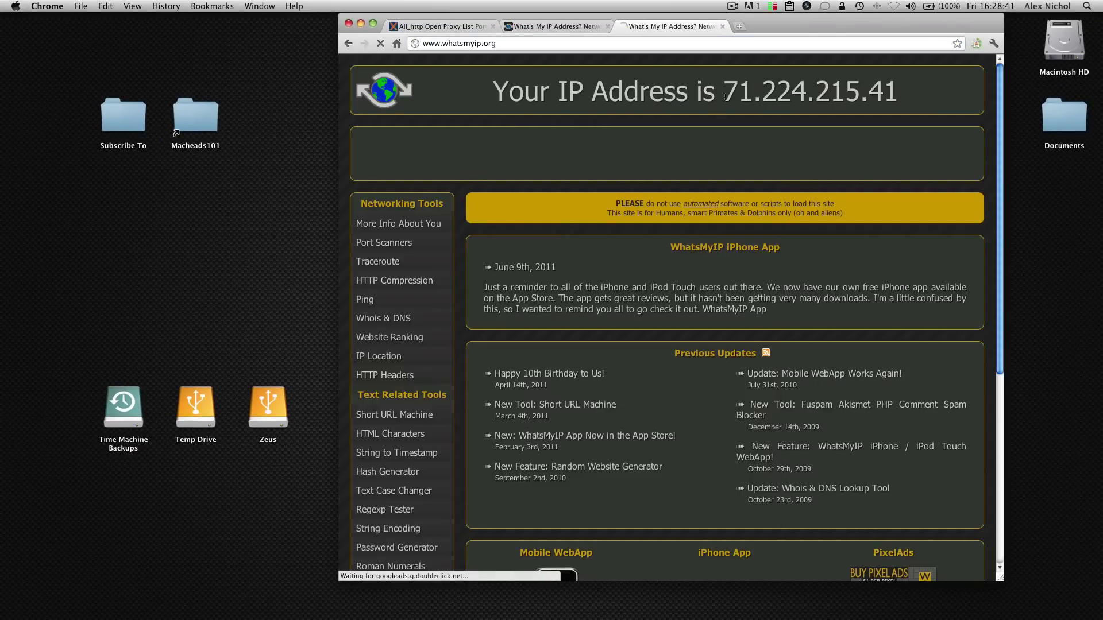
Compare the new IP with the earlier proxied result, then close both What's My IP tabs
click(680, 28)
click(553, 29)
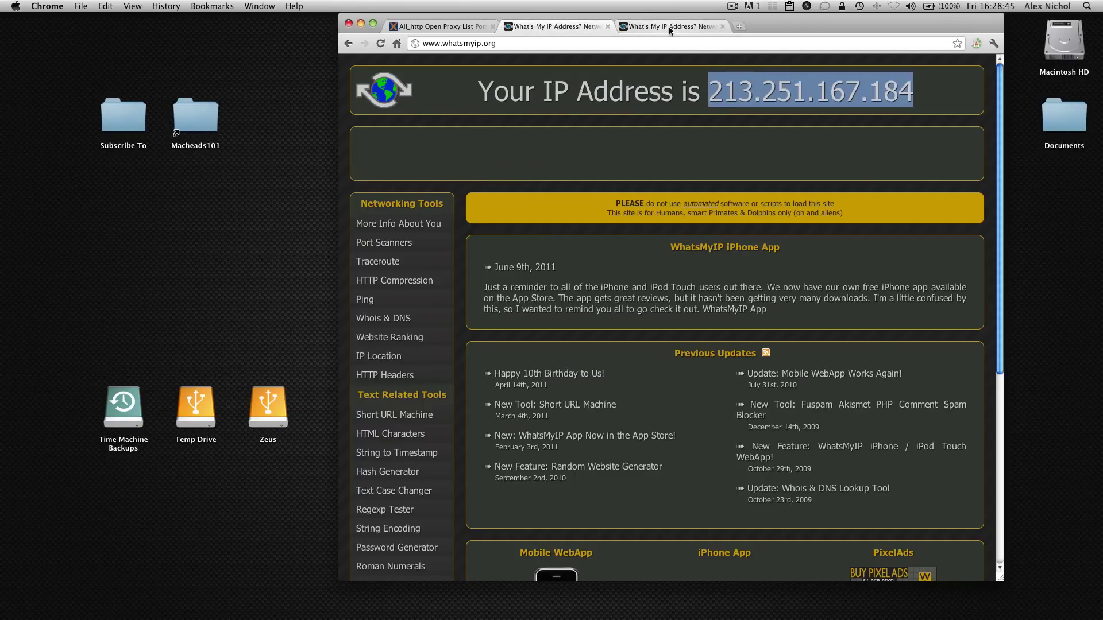
click(701, 27)
click(722, 27)
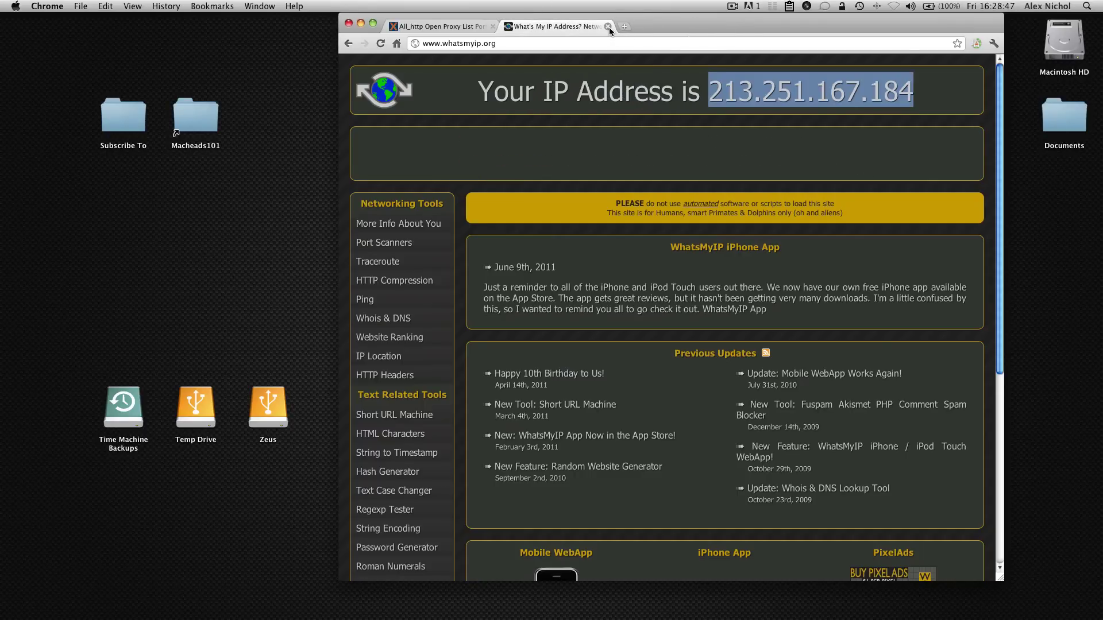
click(608, 27)
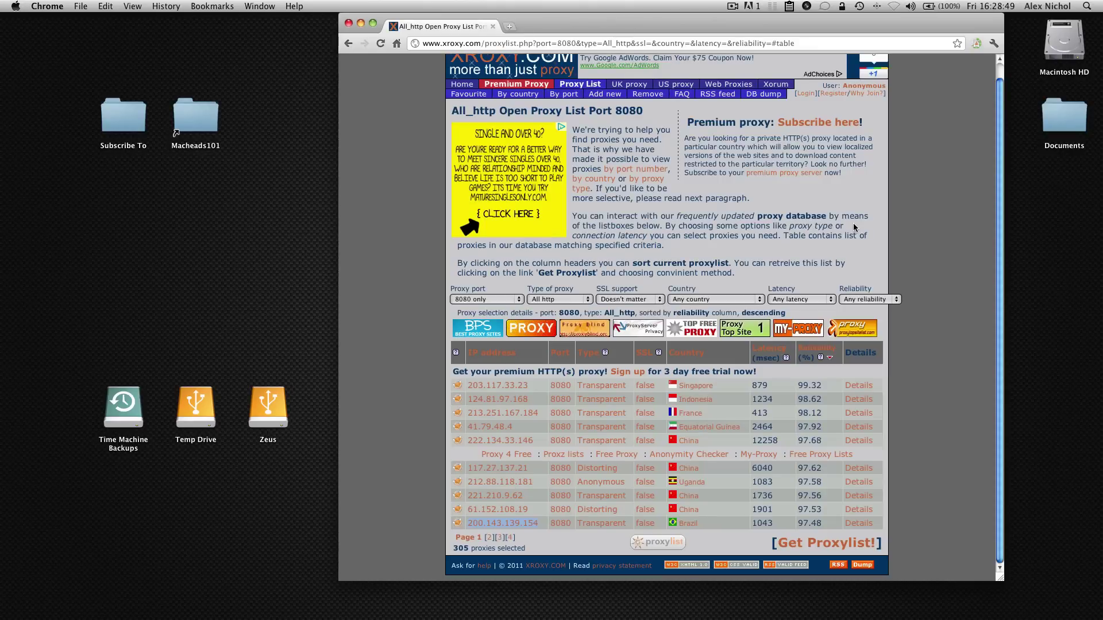